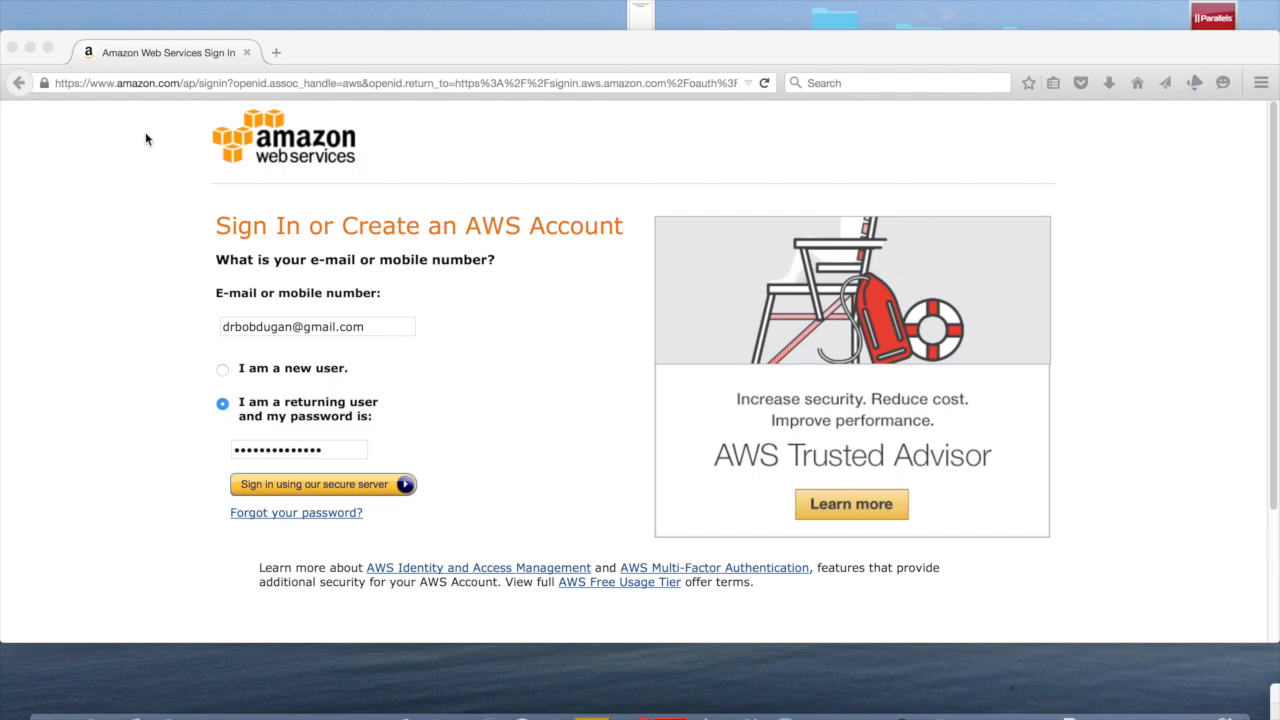
# Go to aws.amazon.com and sign in to the AWS console as a returning user with the prefilled credentials.
pyautogui.click(157, 85)
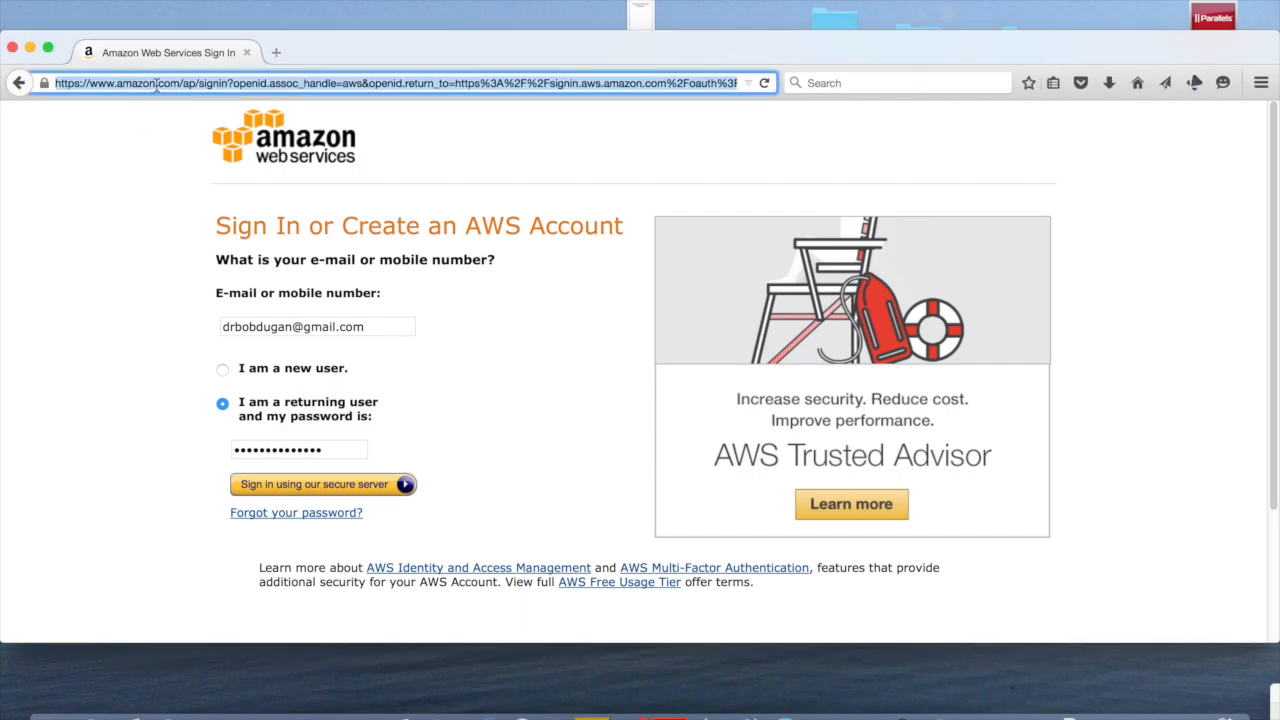
pyautogui.write('aws.amazon.com/')
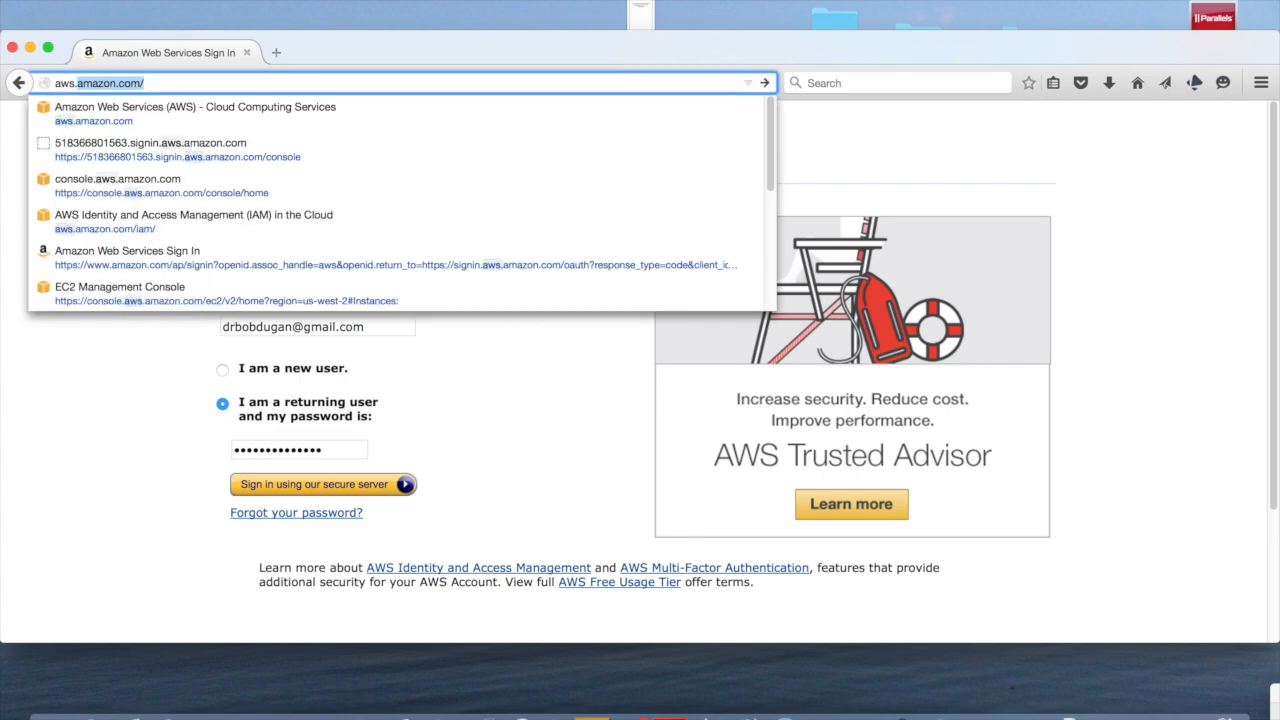
pyautogui.press('Return')
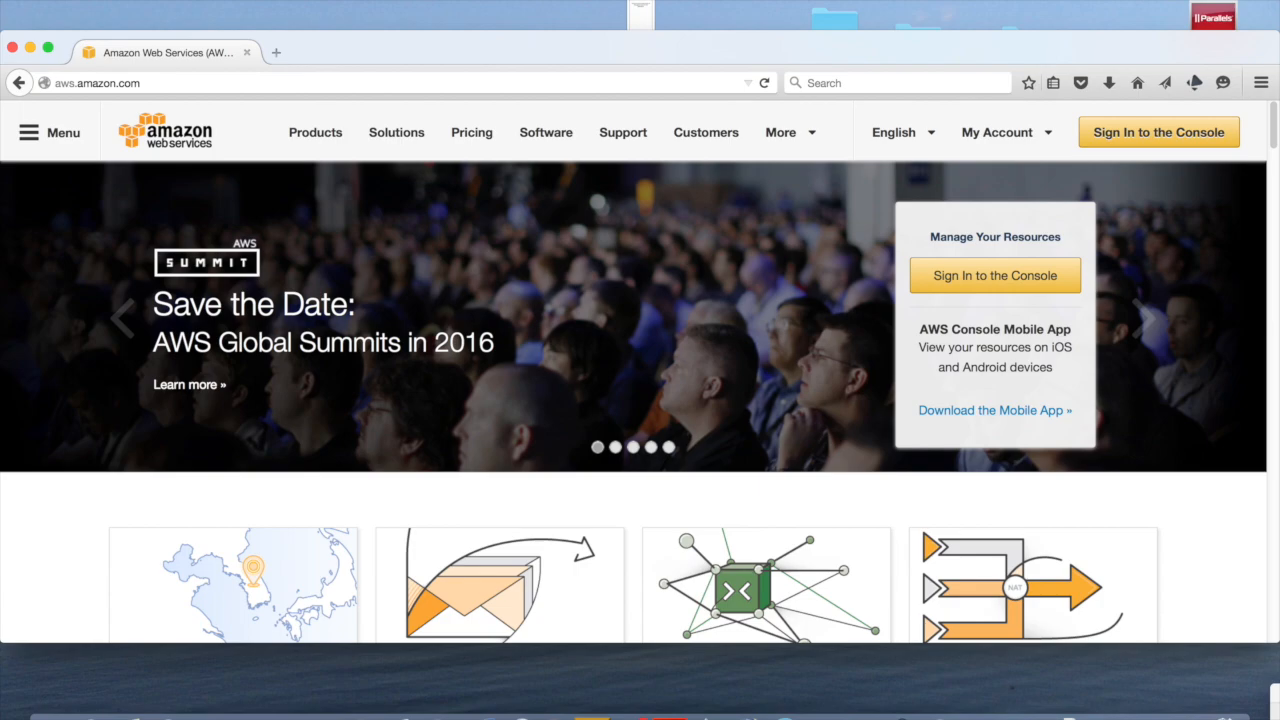
pyautogui.click(975, 283)
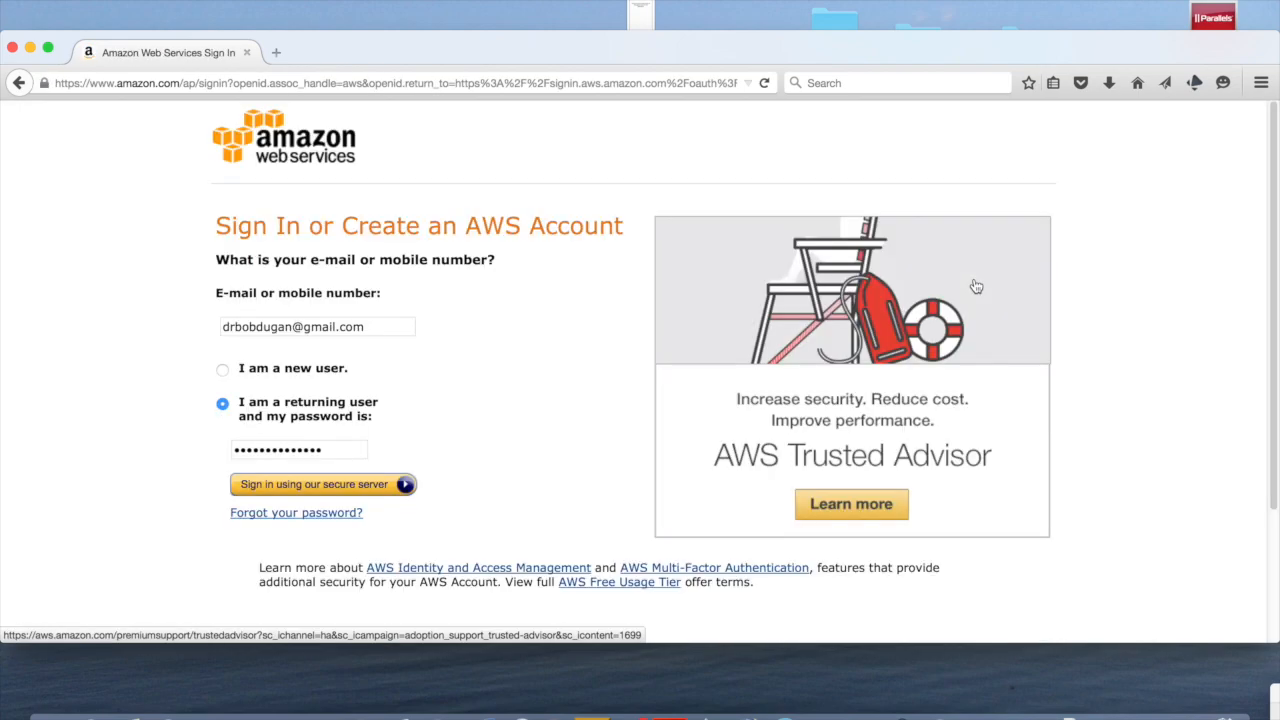
pyautogui.click(385, 328)
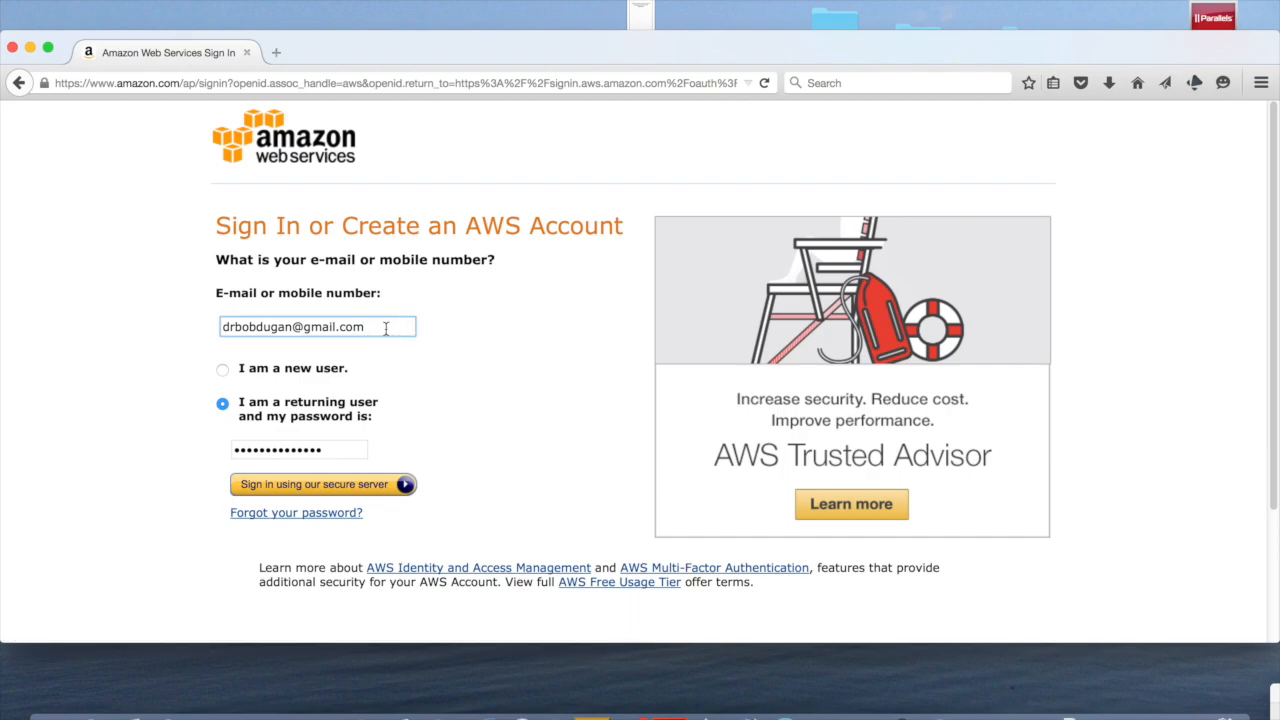
pyautogui.click(350, 485)
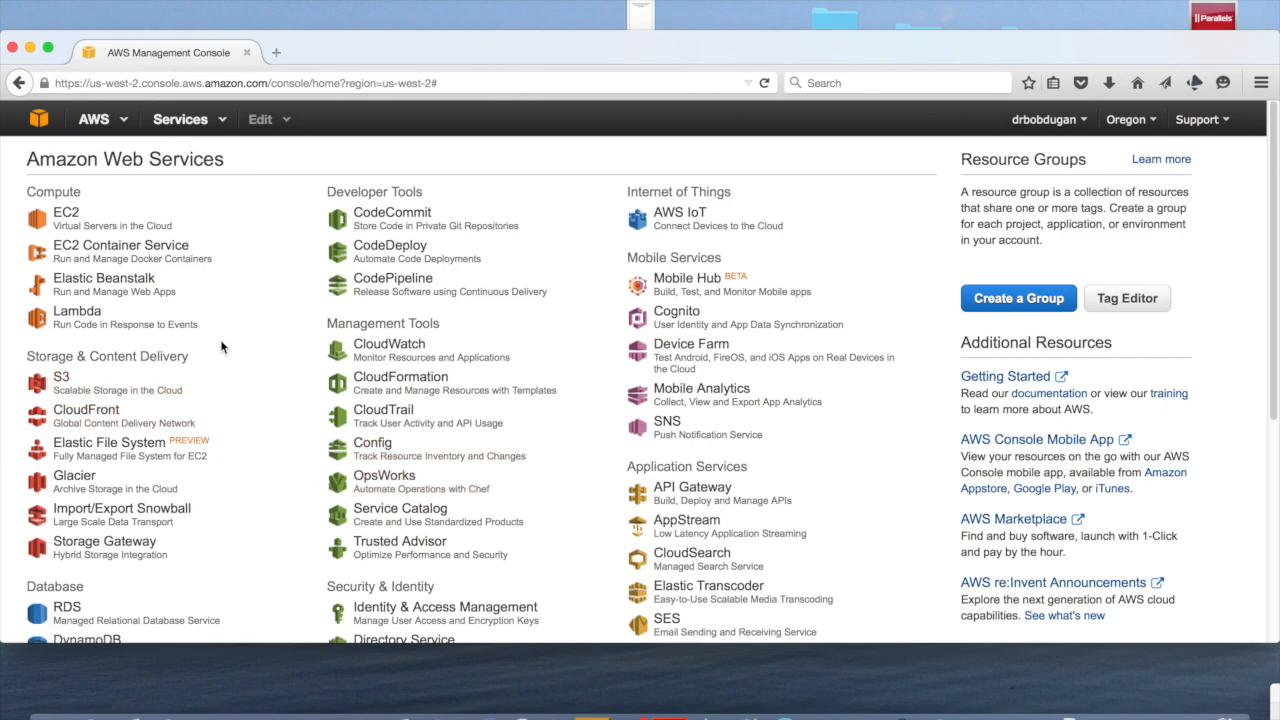
# Open the S3 service and create a bucket named cs324 in the Oregon region.
pyautogui.click(71, 383)
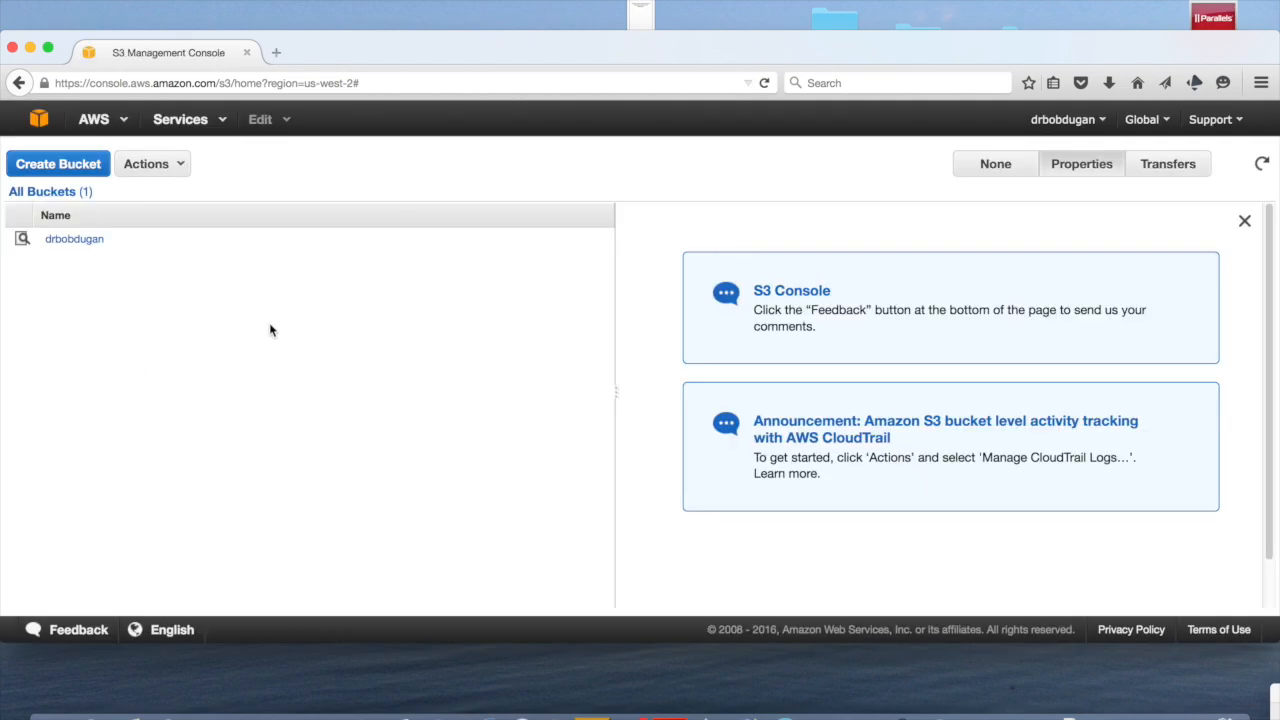
pyautogui.click(381, 54)
pyautogui.moveTo(381, 58); pyautogui.dragTo(390, 44)
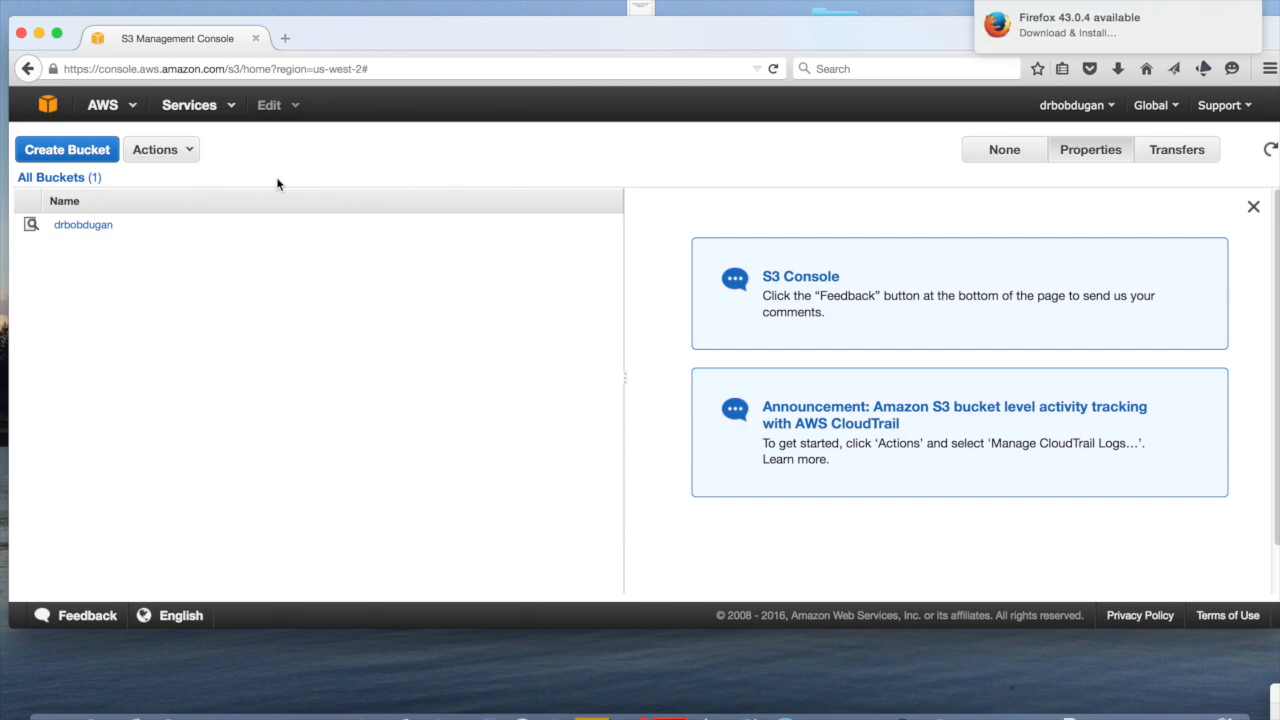
pyautogui.click(72, 150)
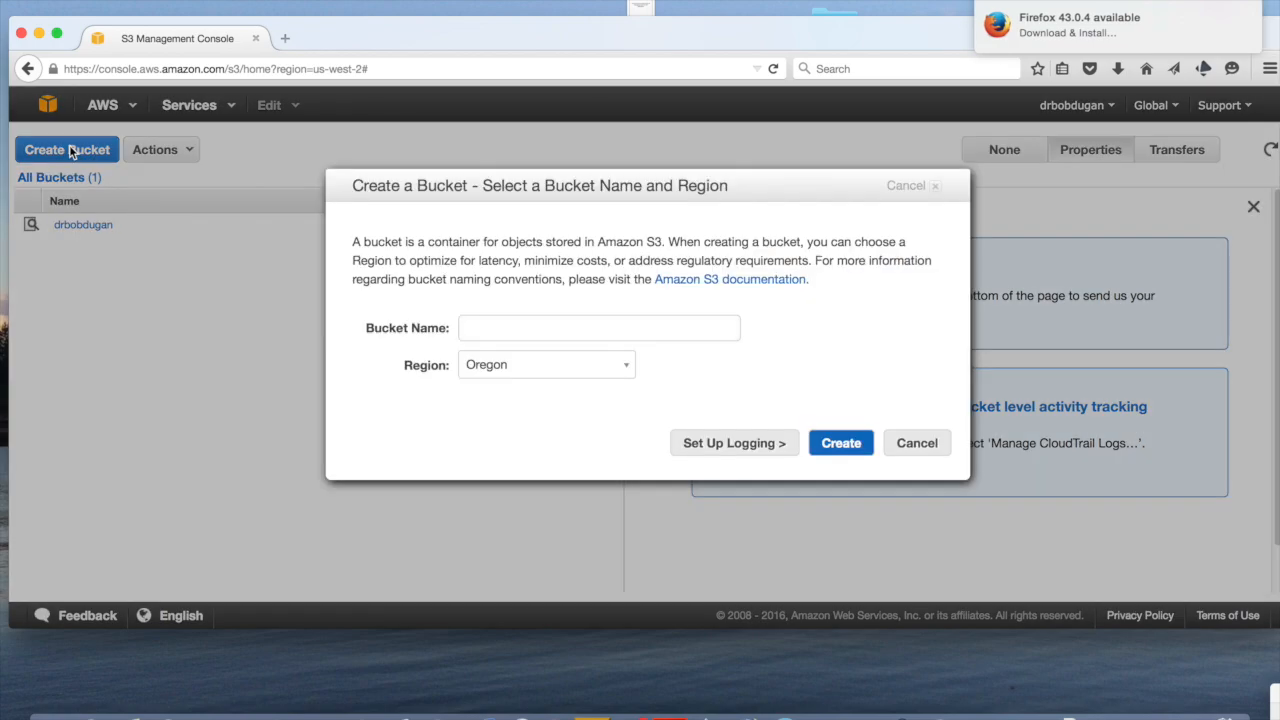
pyautogui.click(494, 330)
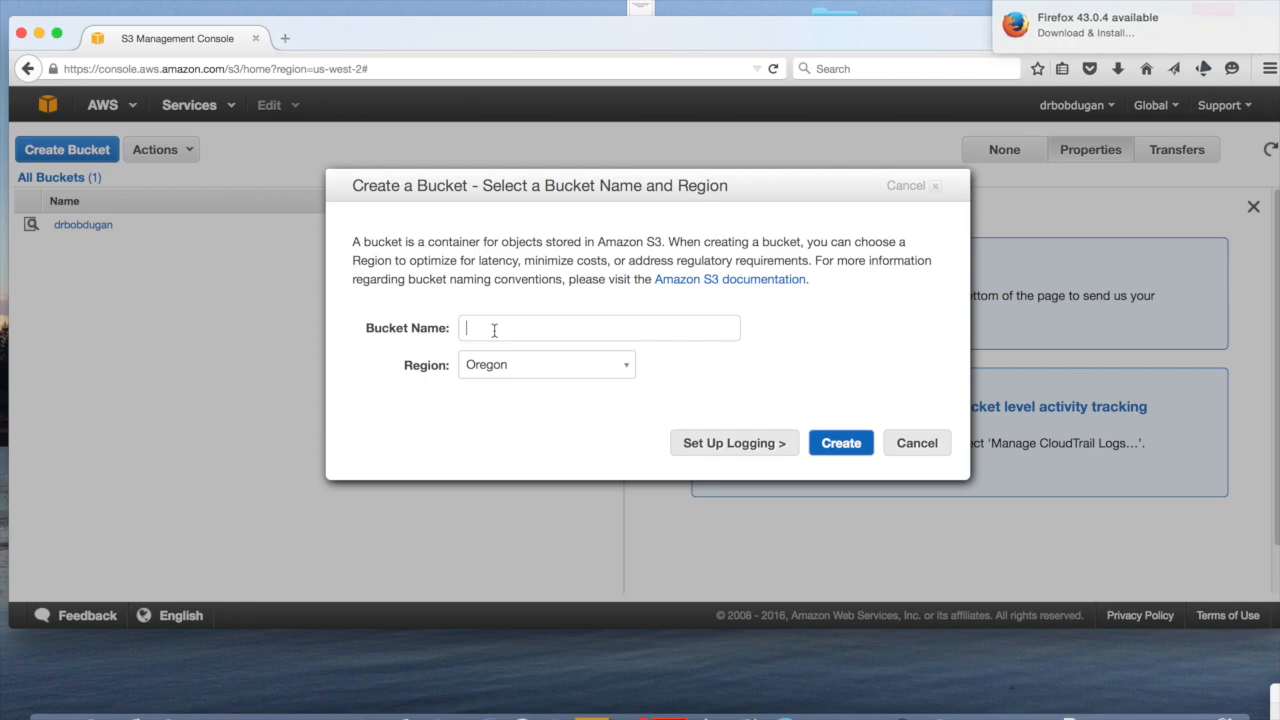
pyautogui.write('cs')
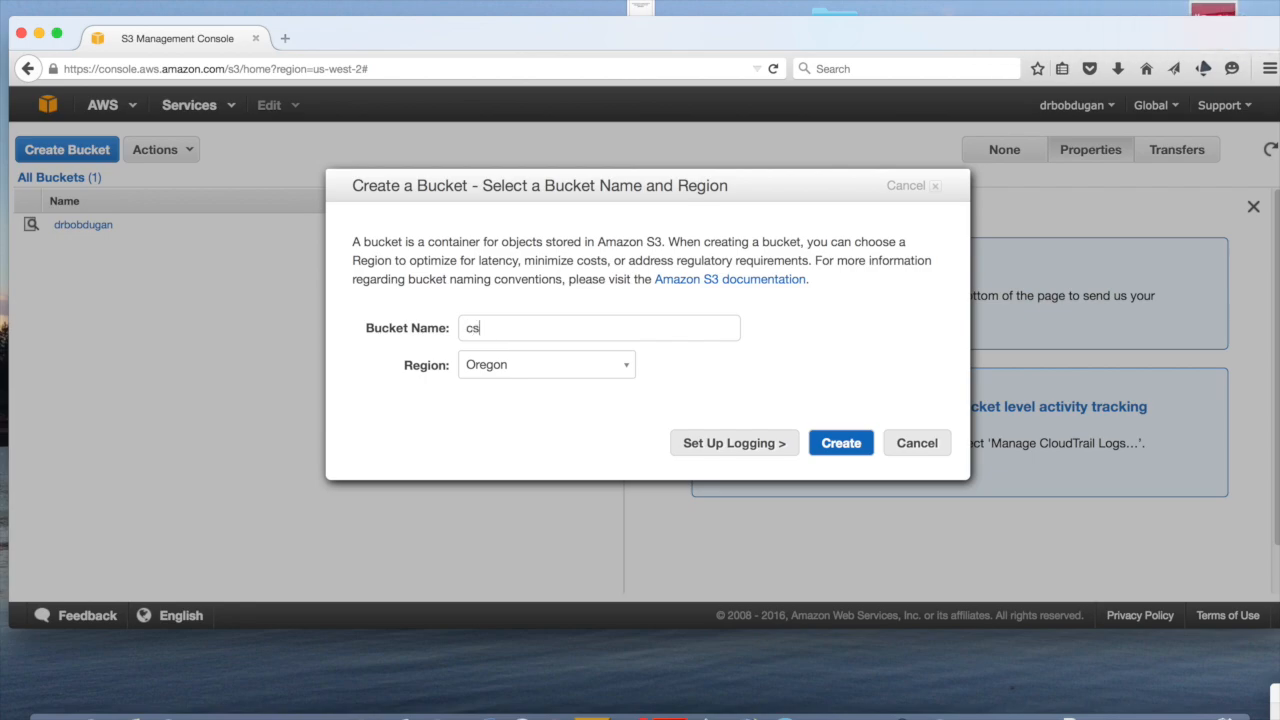
pyautogui.write('324')
pyautogui.click(826, 444)
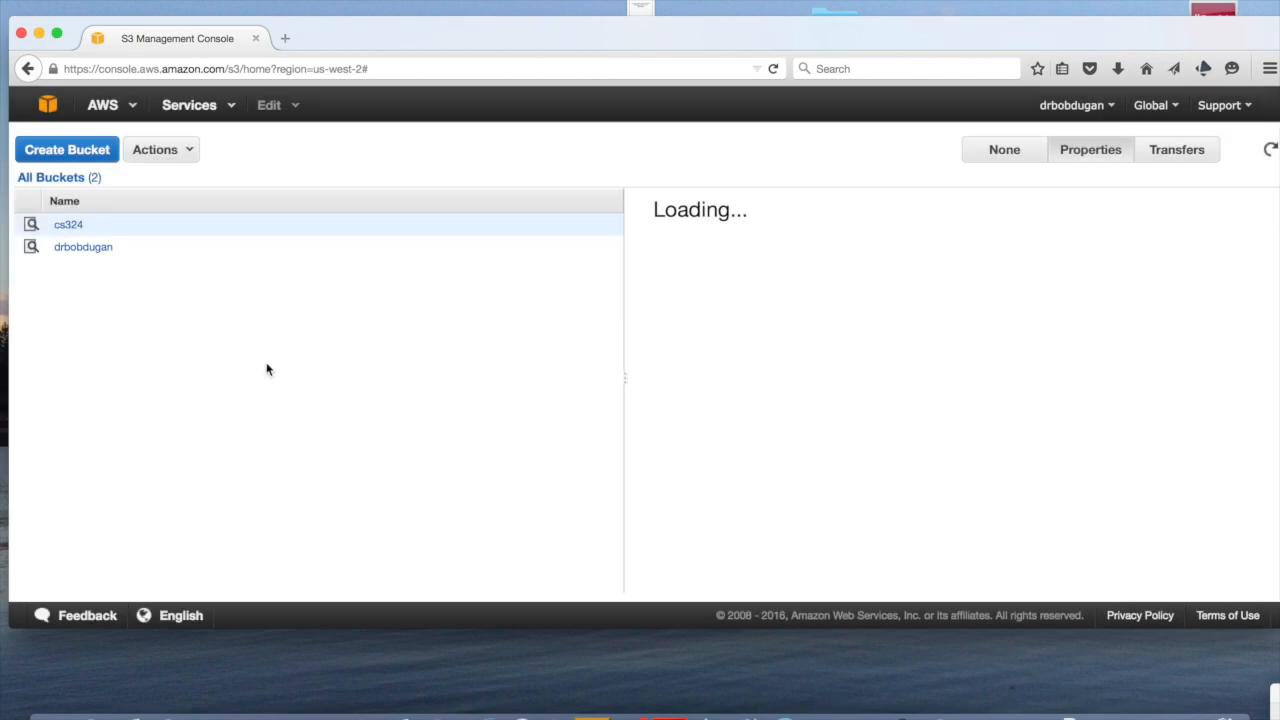
# Upload error.html and index.html from the BucketServer folder into the cs324 bucket.
pyautogui.click(68, 226)
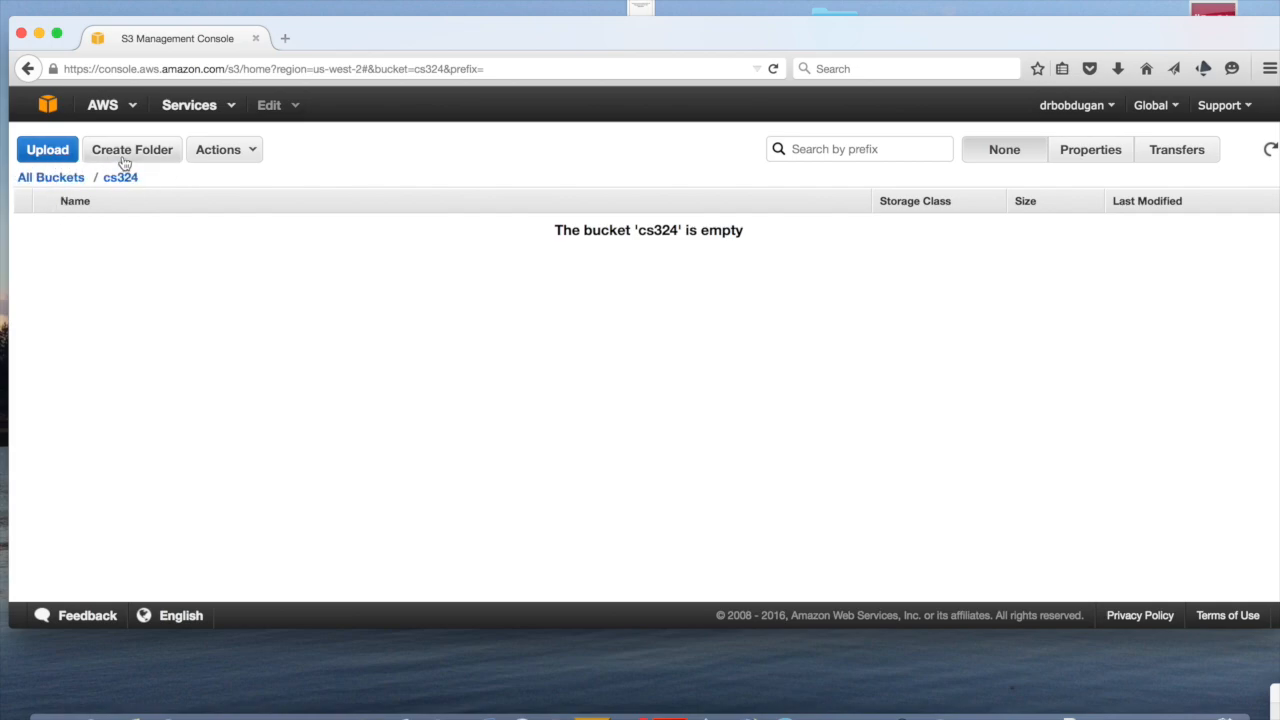
pyautogui.click(50, 152)
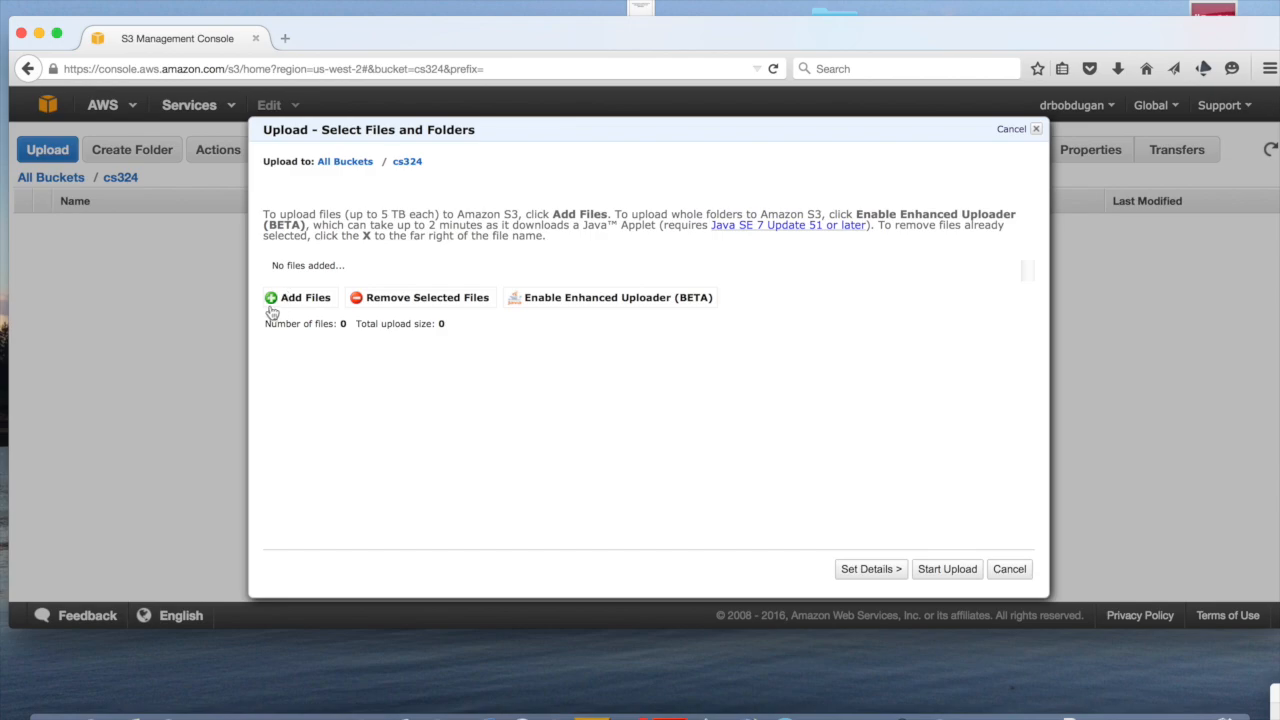
pyautogui.click(272, 304)
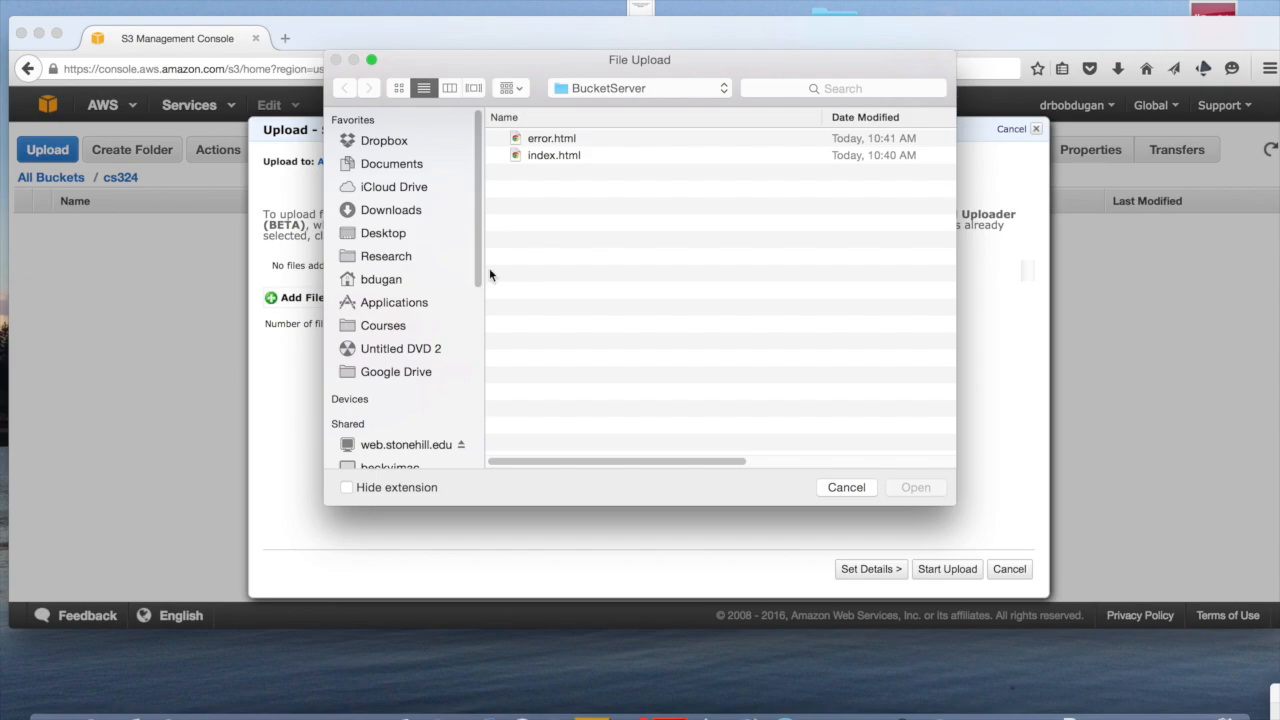
pyautogui.click(538, 140)
pyautogui.keyDown('shift'); pyautogui.click(542, 153); pyautogui.keyUp('shift')
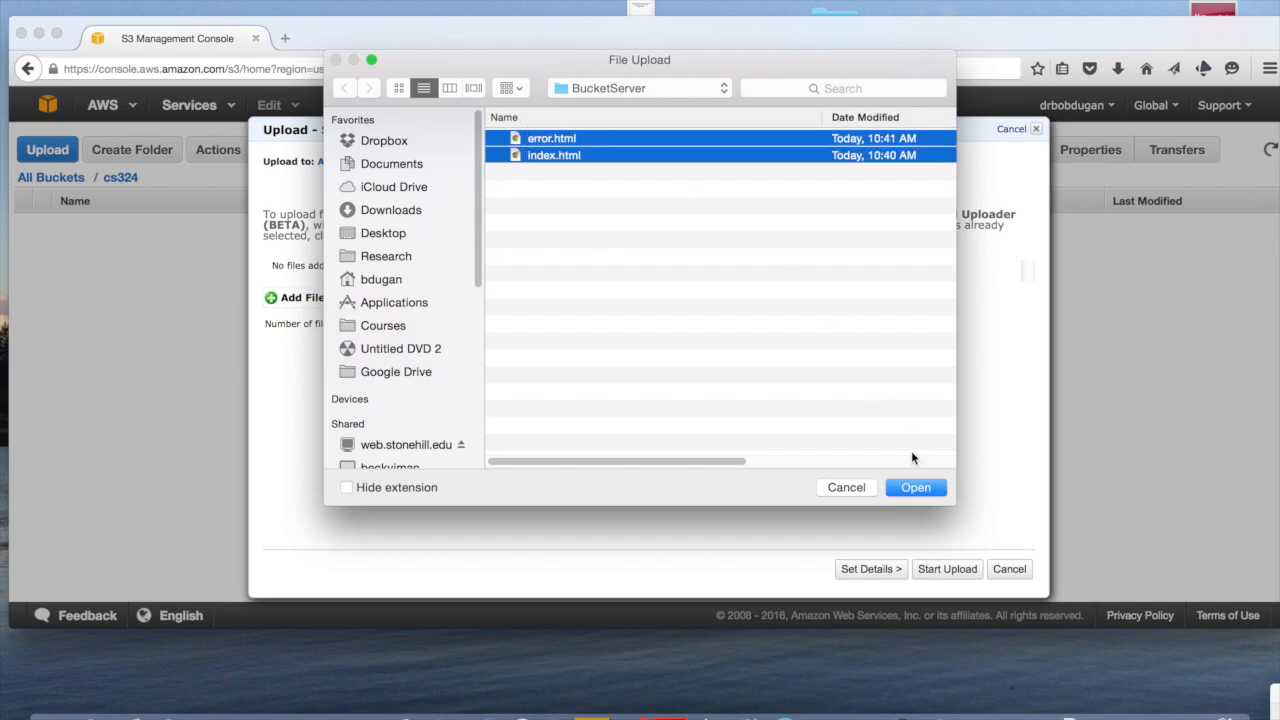
pyautogui.click(913, 487)
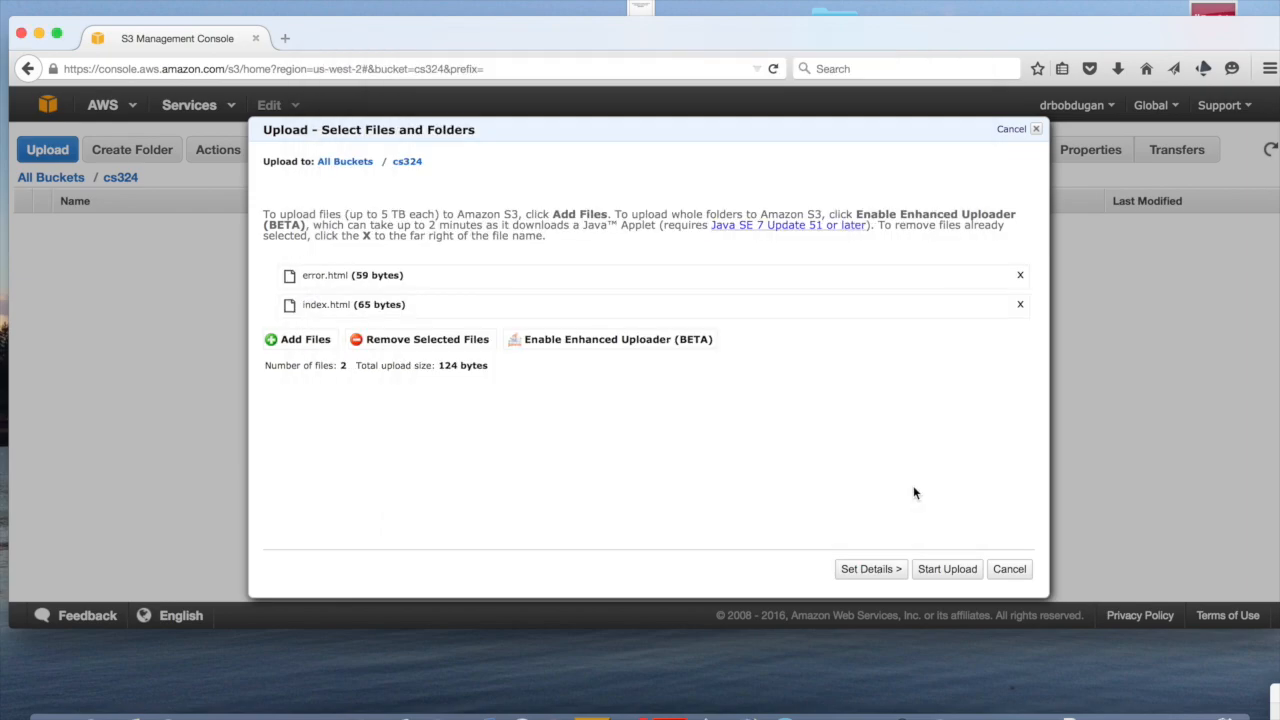
pyautogui.click(943, 570)
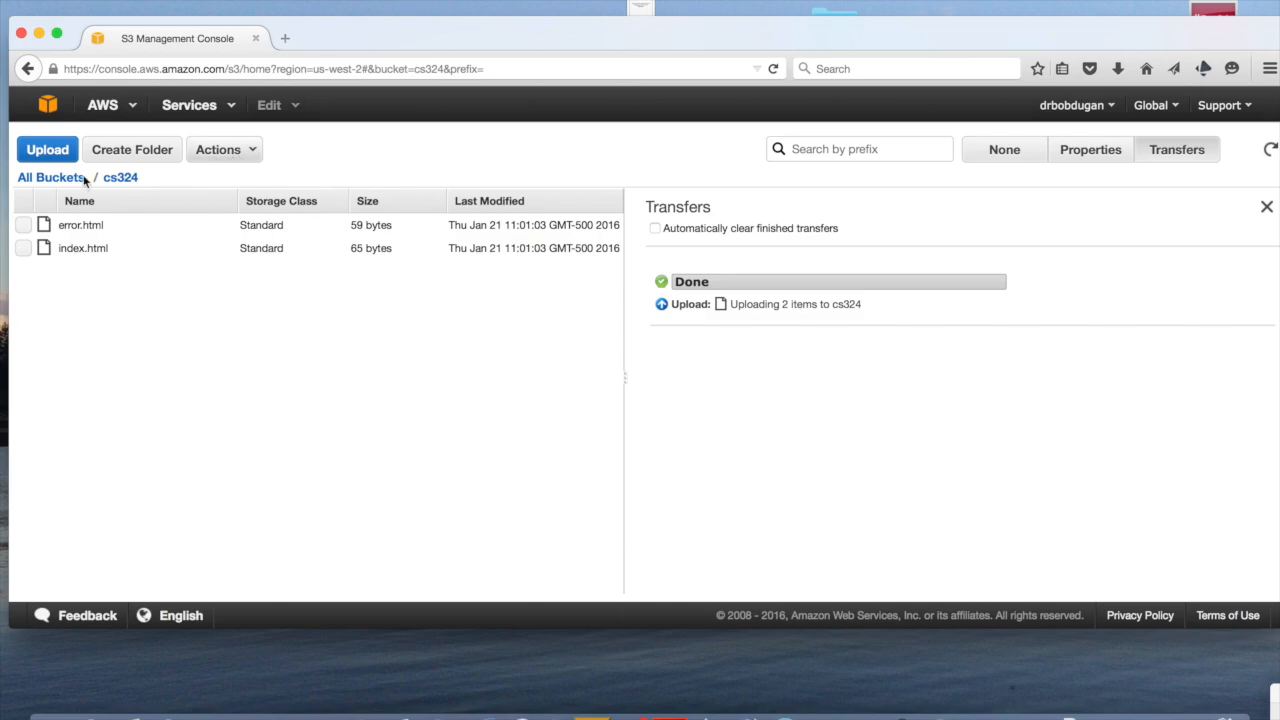
# Make error.html and index.html in the cs324 bucket public.
pyautogui.click(23, 225)
pyautogui.click(23, 248)
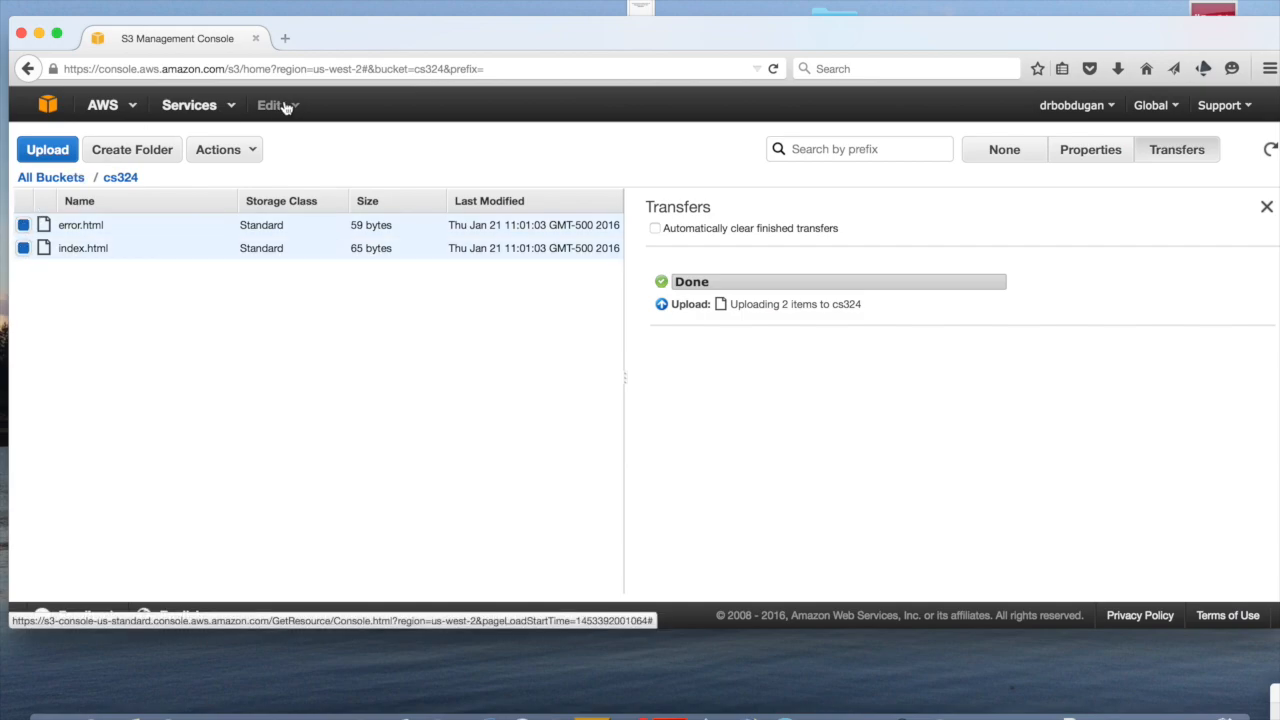
pyautogui.click(226, 150)
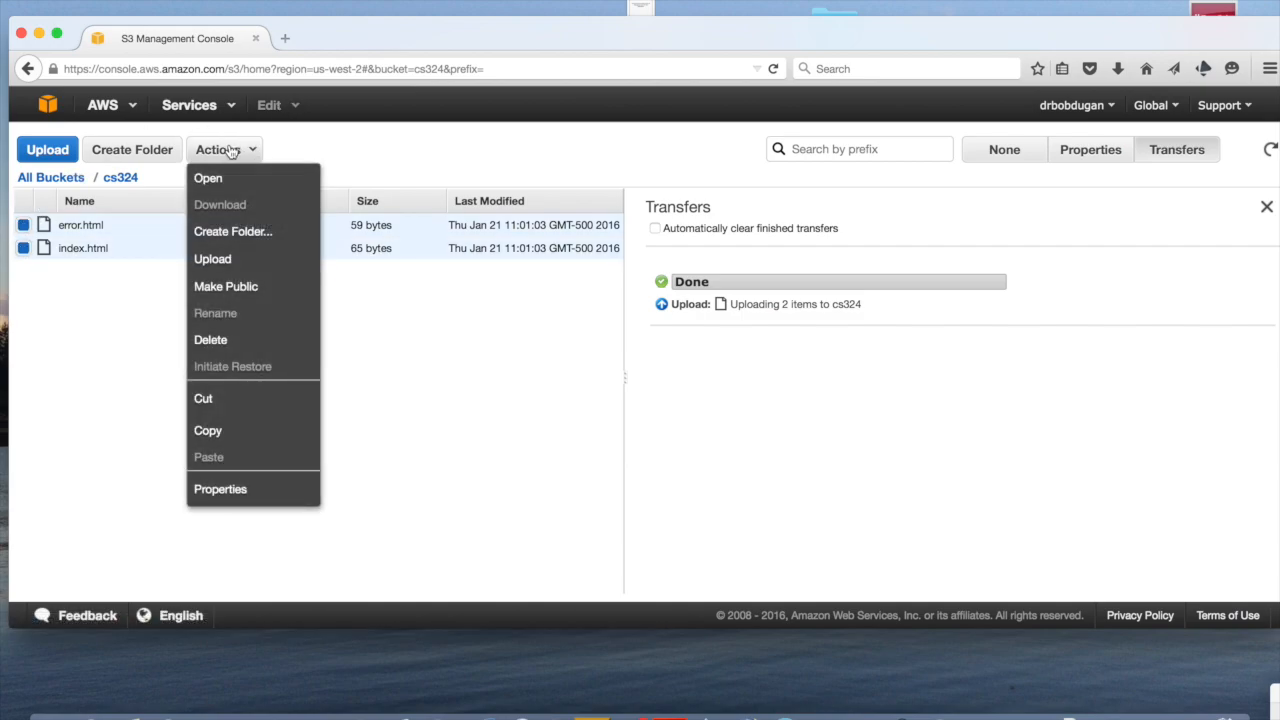
pyautogui.click(221, 290)
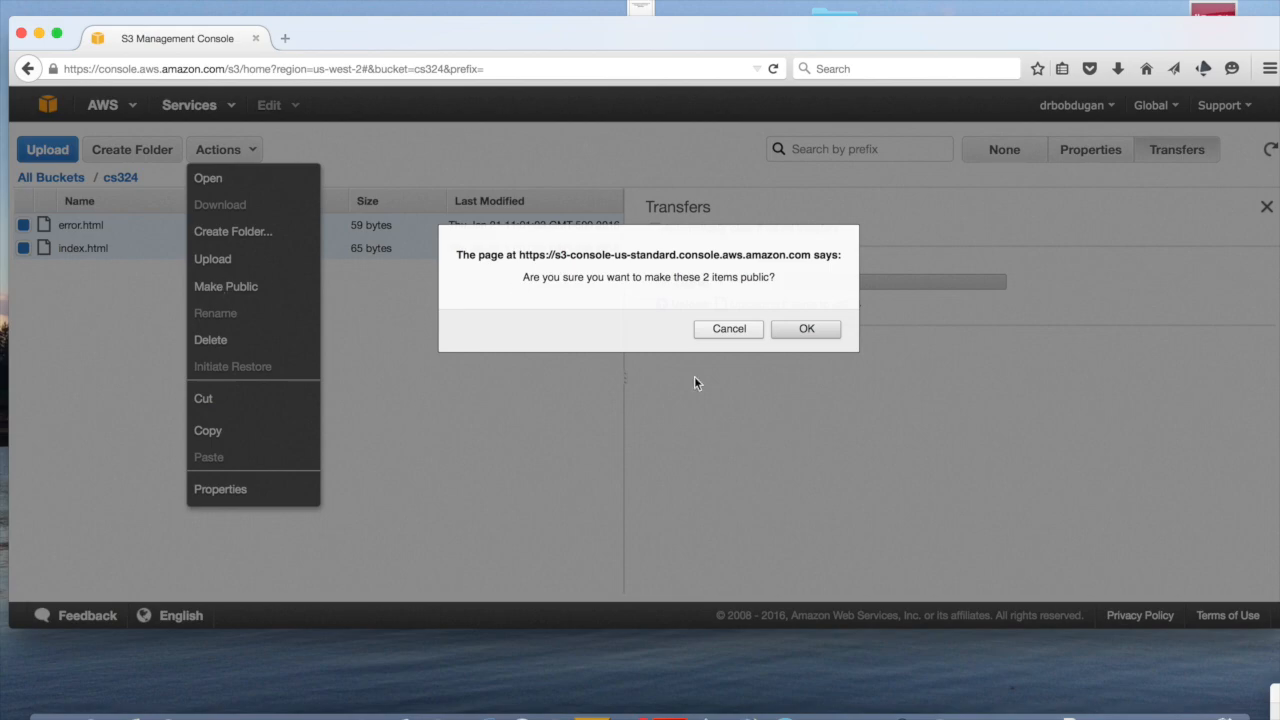
pyautogui.click(805, 331)
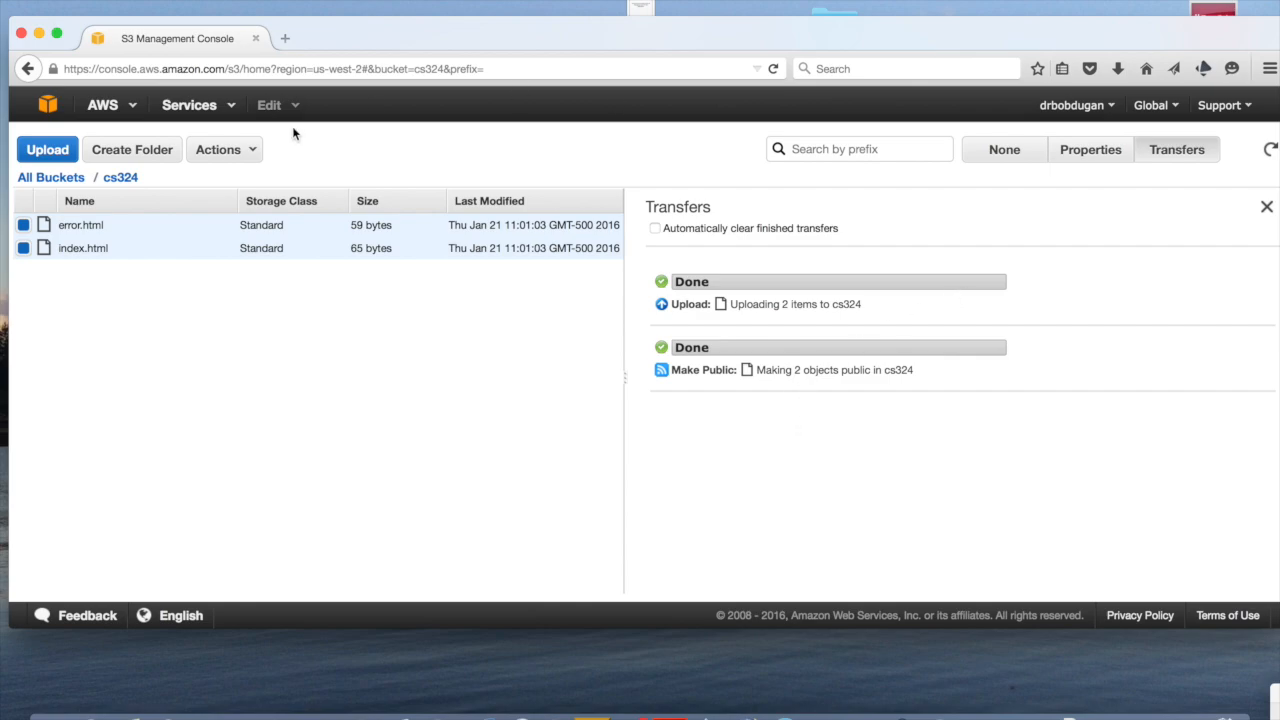
# Show the cs324 bucket's properties and select the option to enable static website hosting.
pyautogui.click(121, 184)
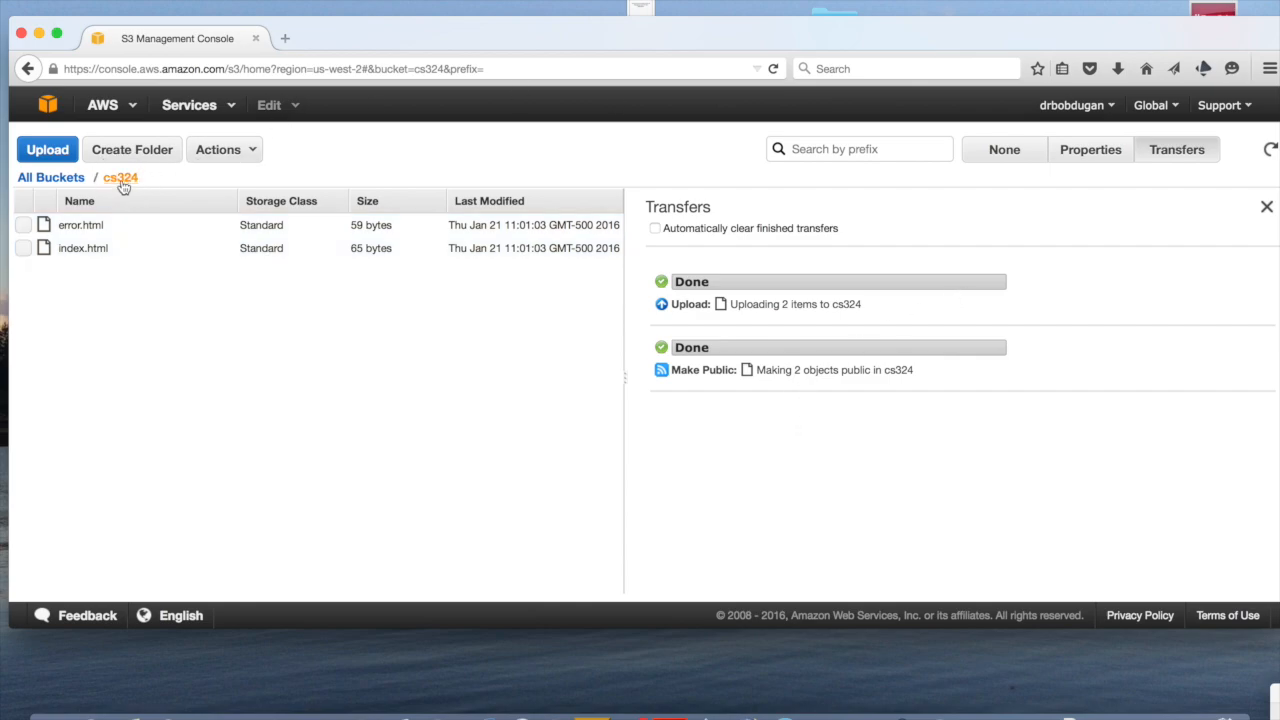
pyautogui.click(1106, 169)
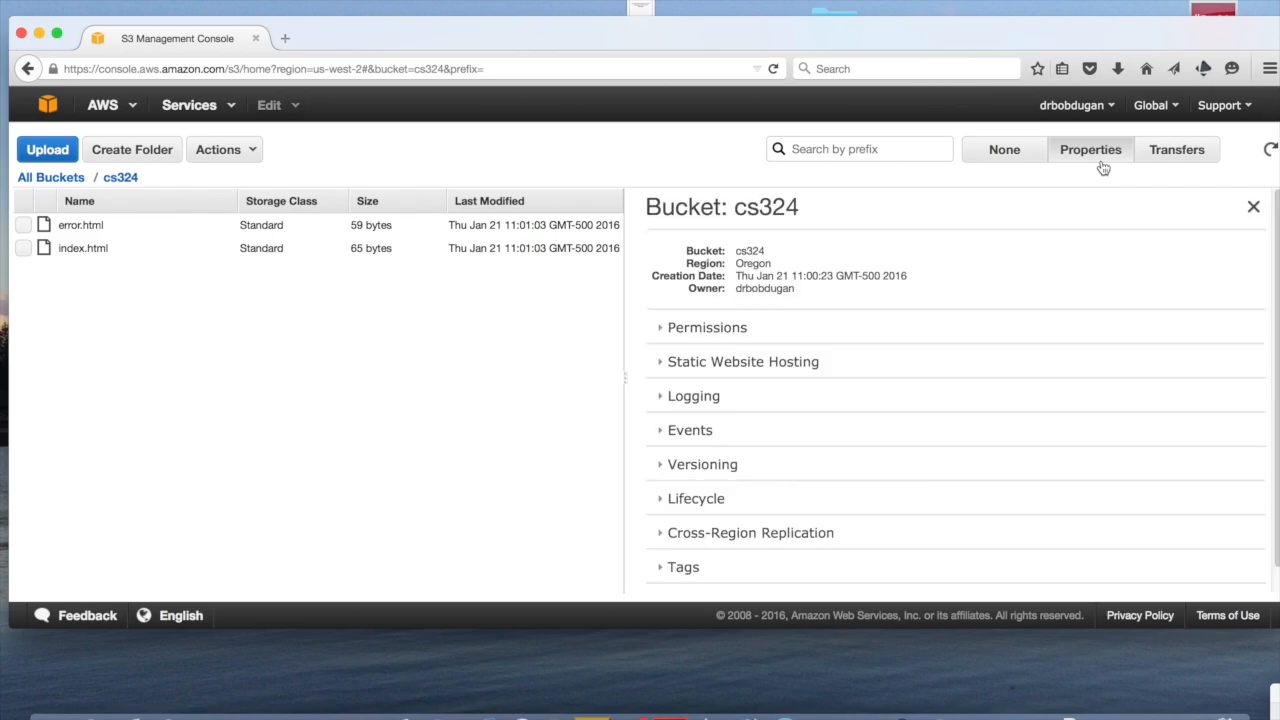
pyautogui.click(662, 365)
pyautogui.scroll(-1, 661, 368)
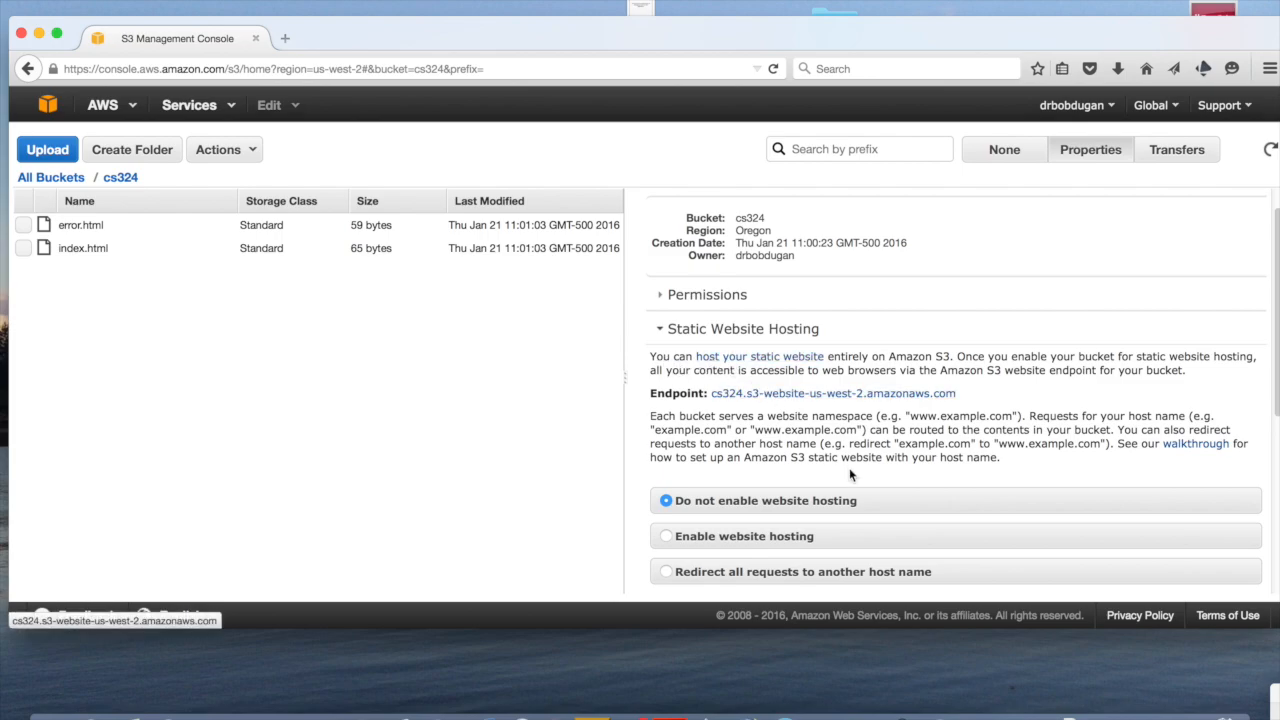
pyautogui.click(666, 540)
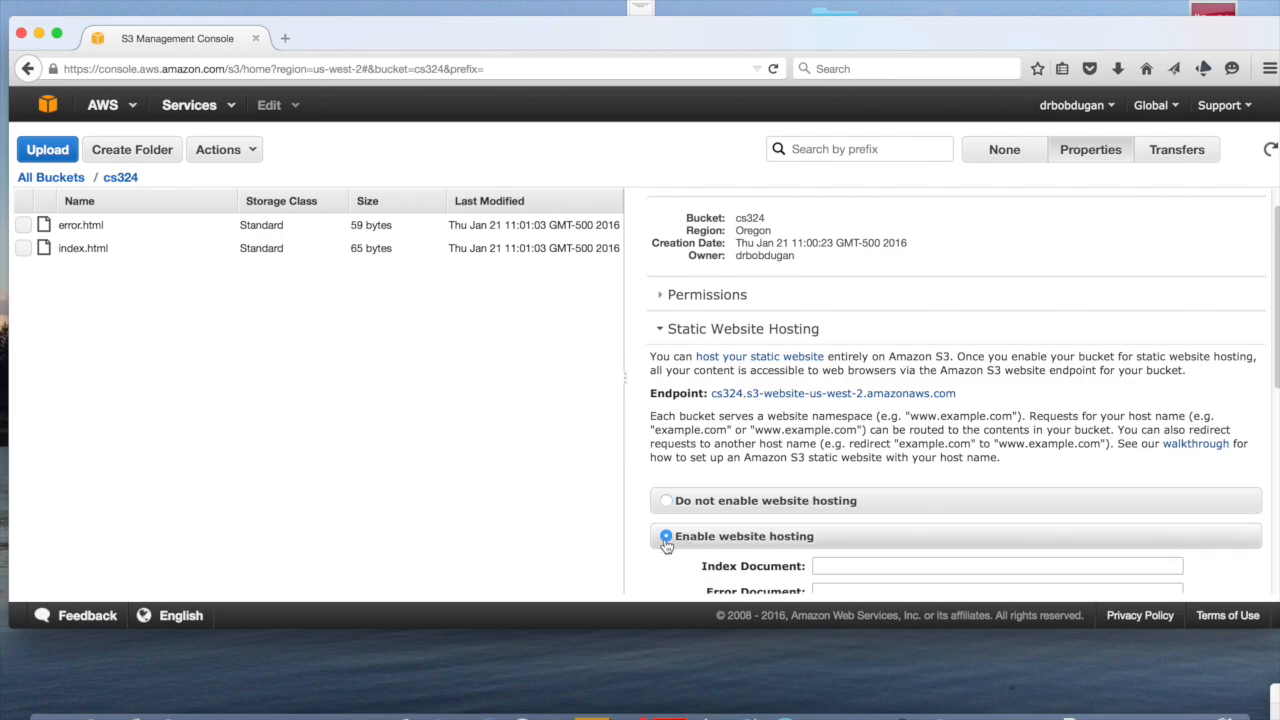
# Set the index document to index.html and the error document to error.html, and save the hosting settings.
pyautogui.moveTo(1276, 350); pyautogui.dragTo(1273, 414)
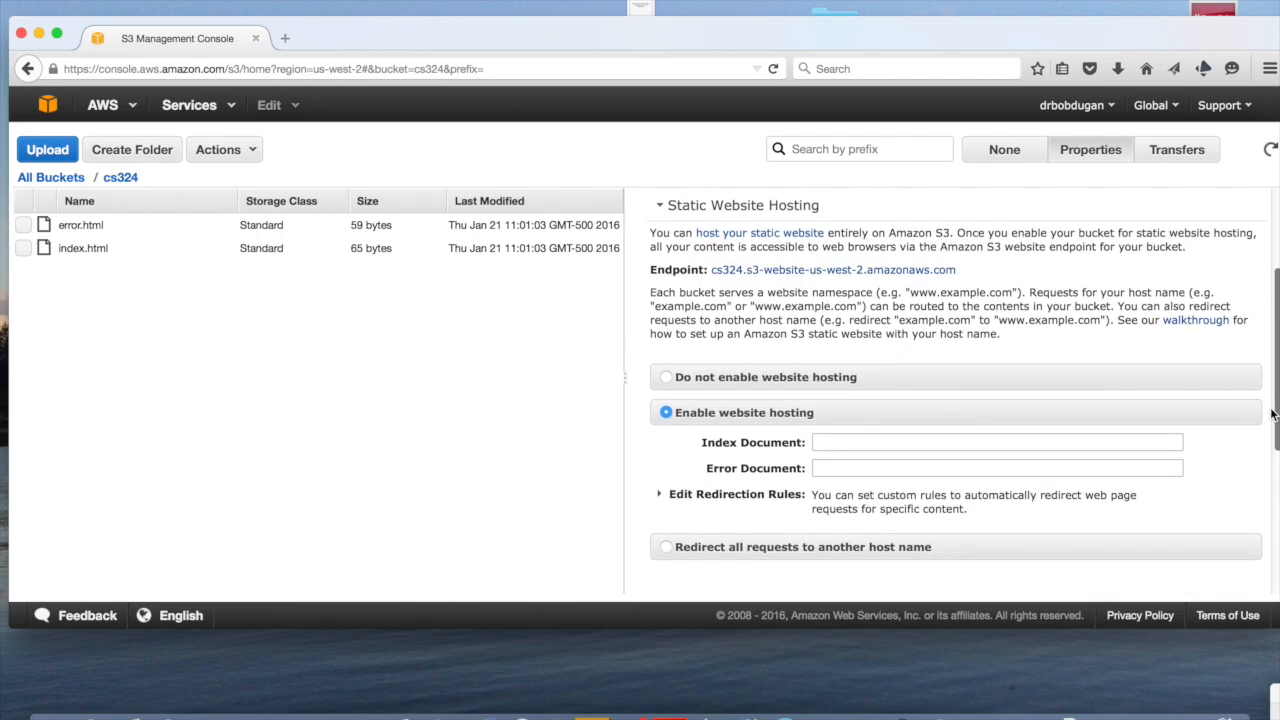
pyautogui.click(957, 450)
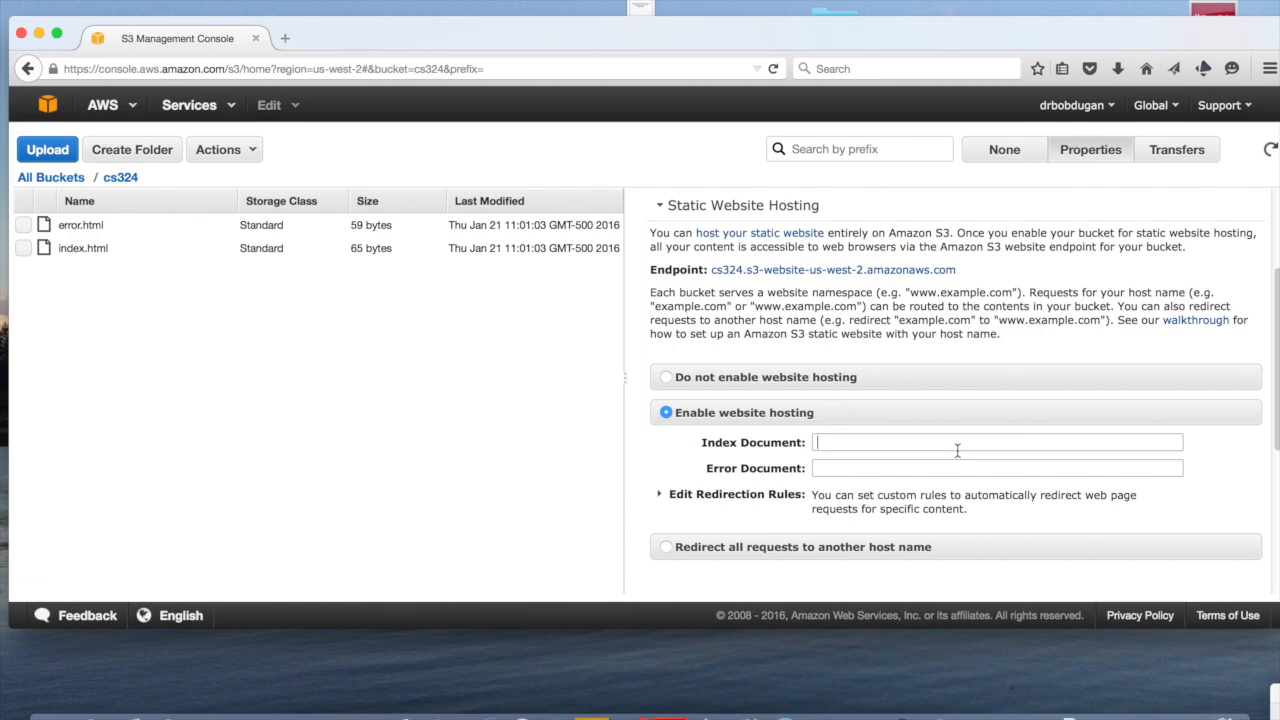
pyautogui.write('index.html')
pyautogui.click(892, 464)
pyautogui.write('error.html')
pyautogui.scroll(-3, 1008, 341)
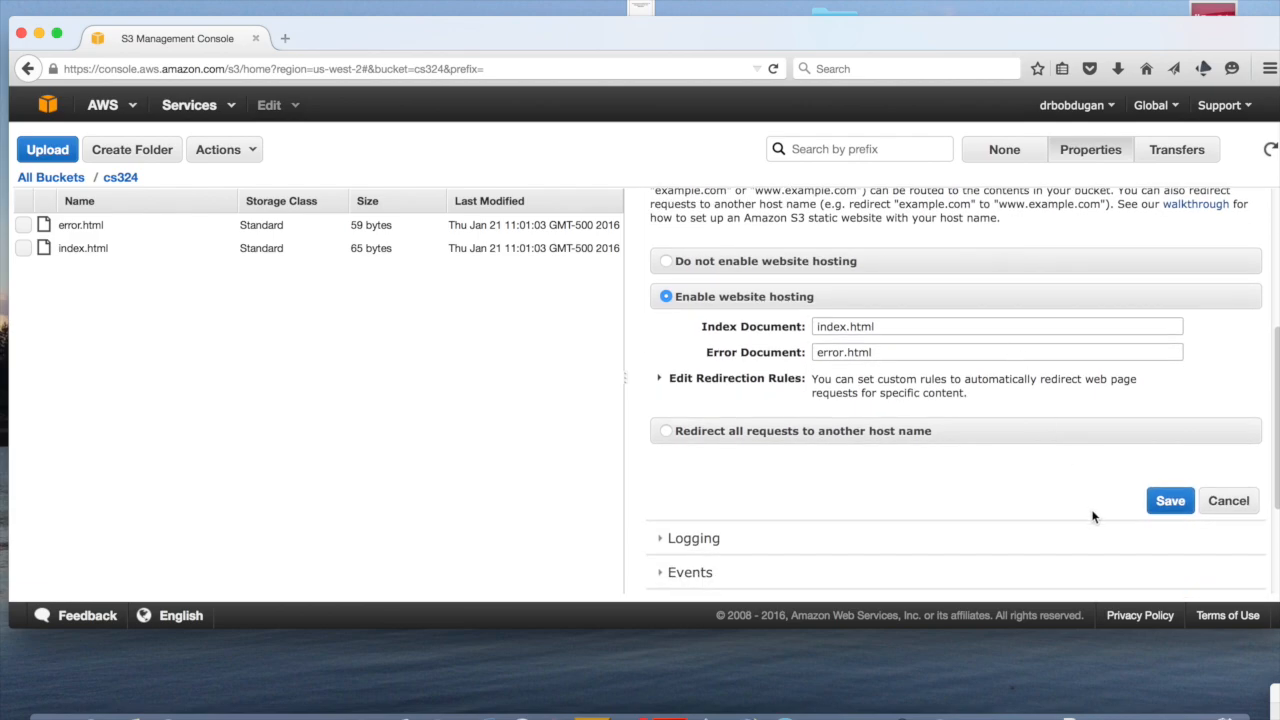
pyautogui.click(1177, 503)
# Open the cs324 bucket's static website endpoint to check the hosted site.
pyautogui.scroll(3, 1080, 235)
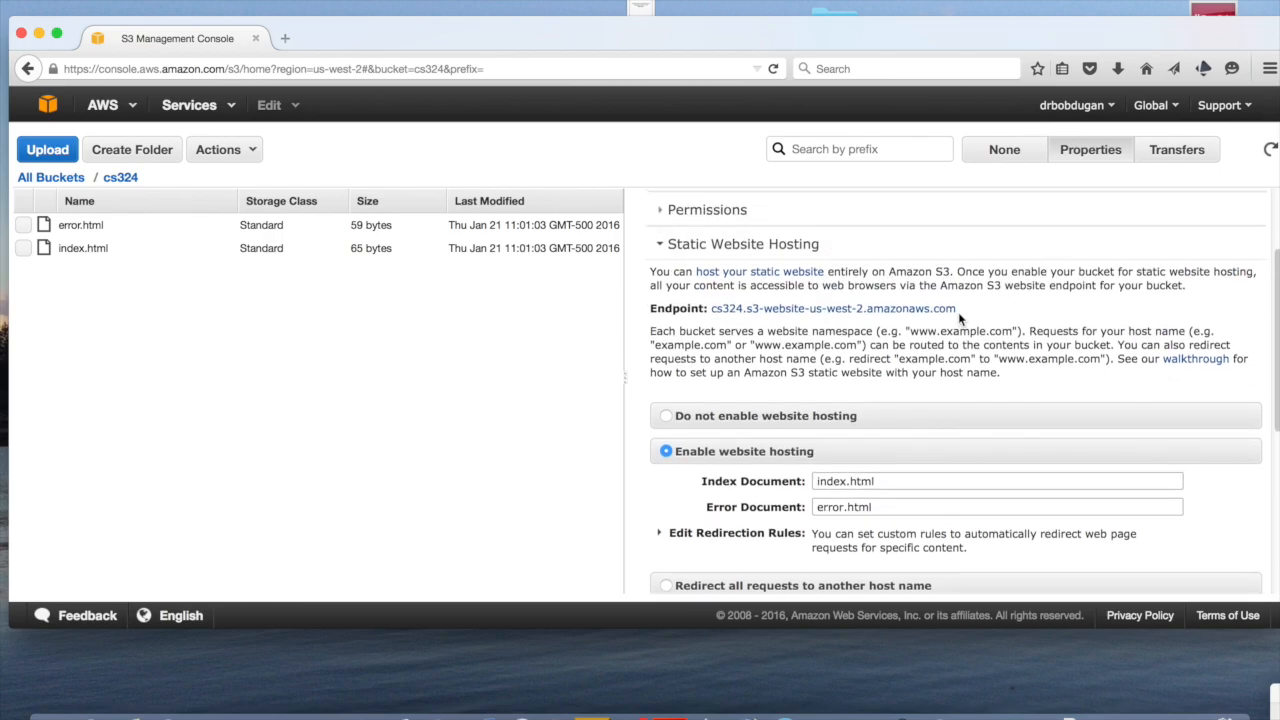
pyautogui.moveTo(956, 311); pyautogui.dragTo(781, 316)
pyautogui.click(1018, 300)
pyautogui.click(767, 310)
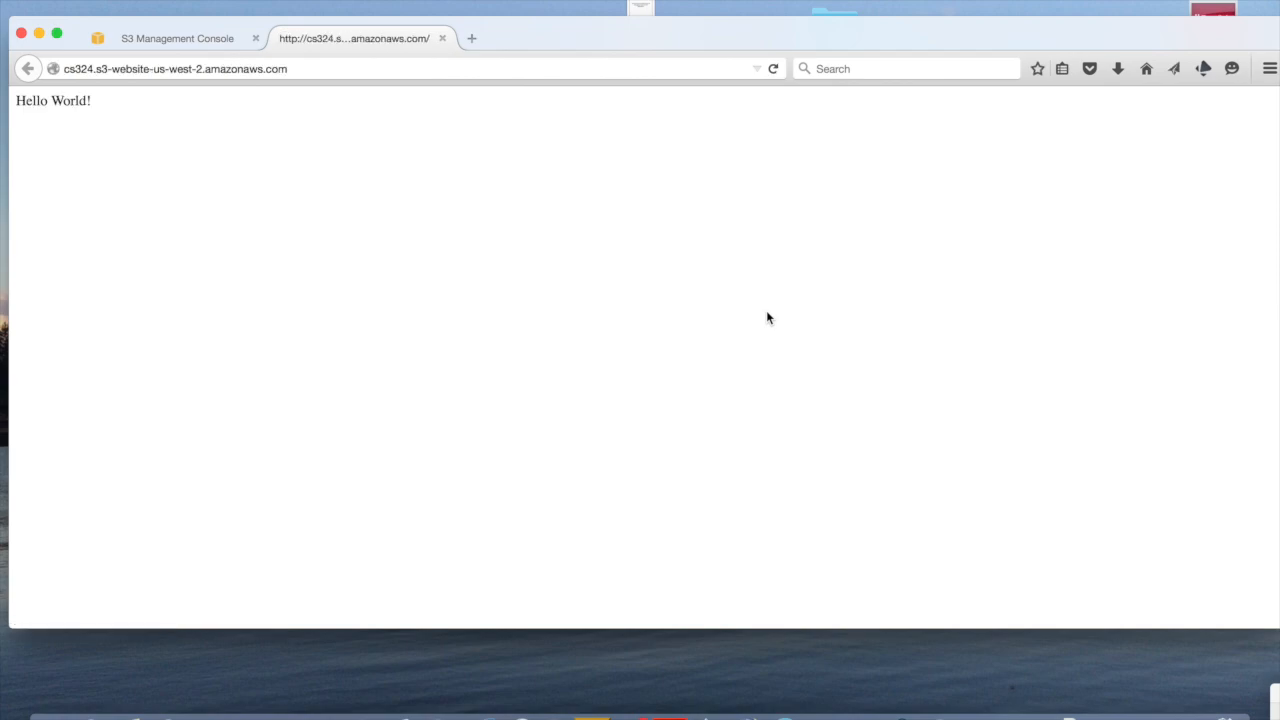
# Load /index.html on the bucket's website endpoint and view the page's source code.
pyautogui.click(320, 67)
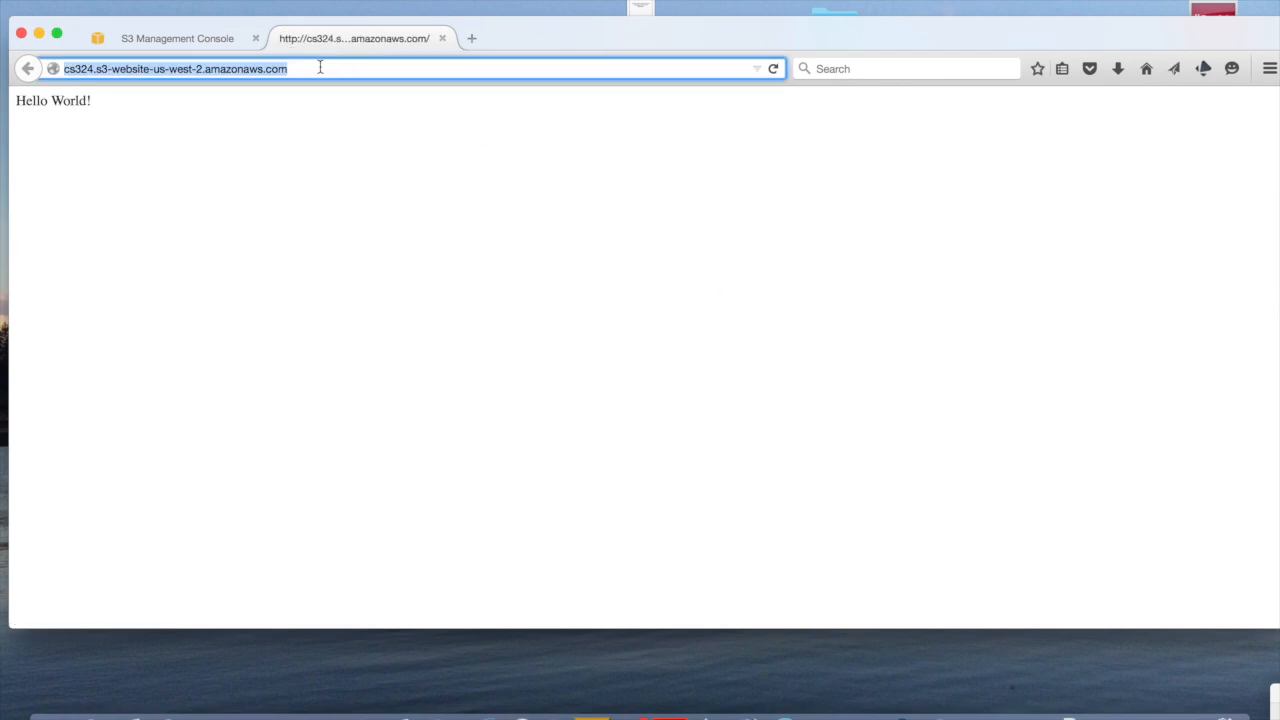
pyautogui.press('Right')
pyautogui.write('/index.html')
pyautogui.press('Return')
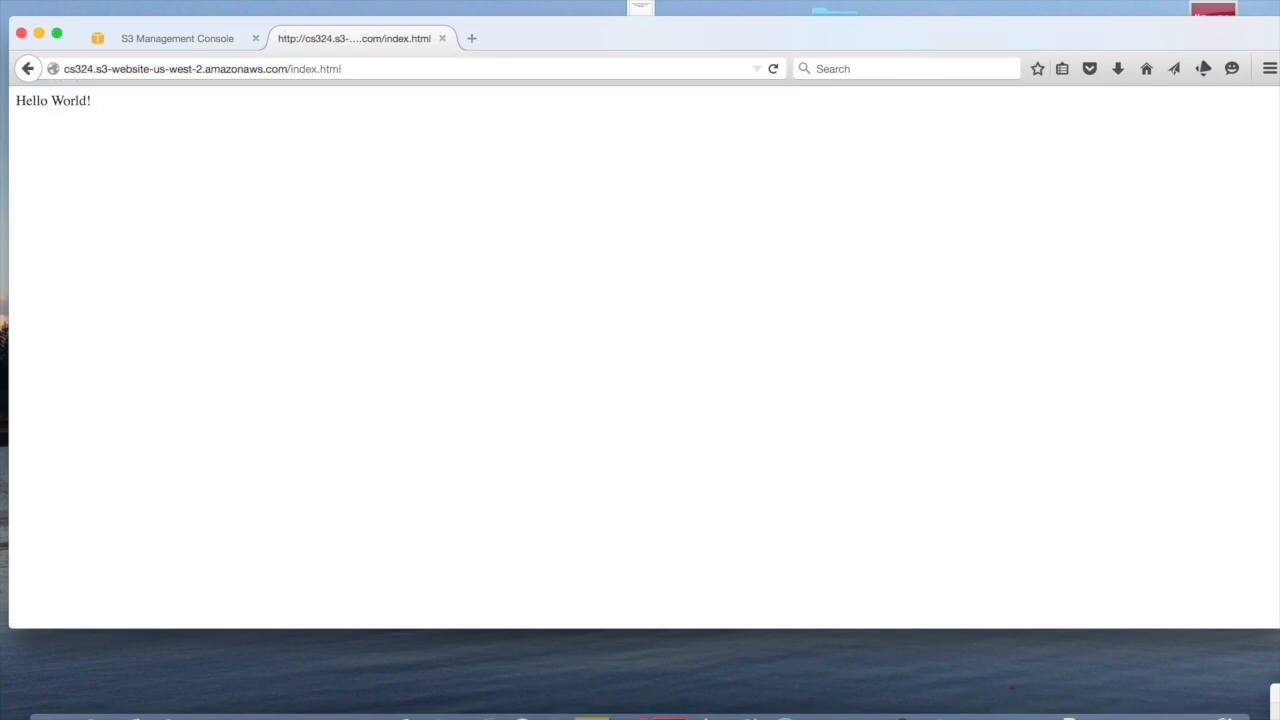
pyautogui.rightClick(111, 179)
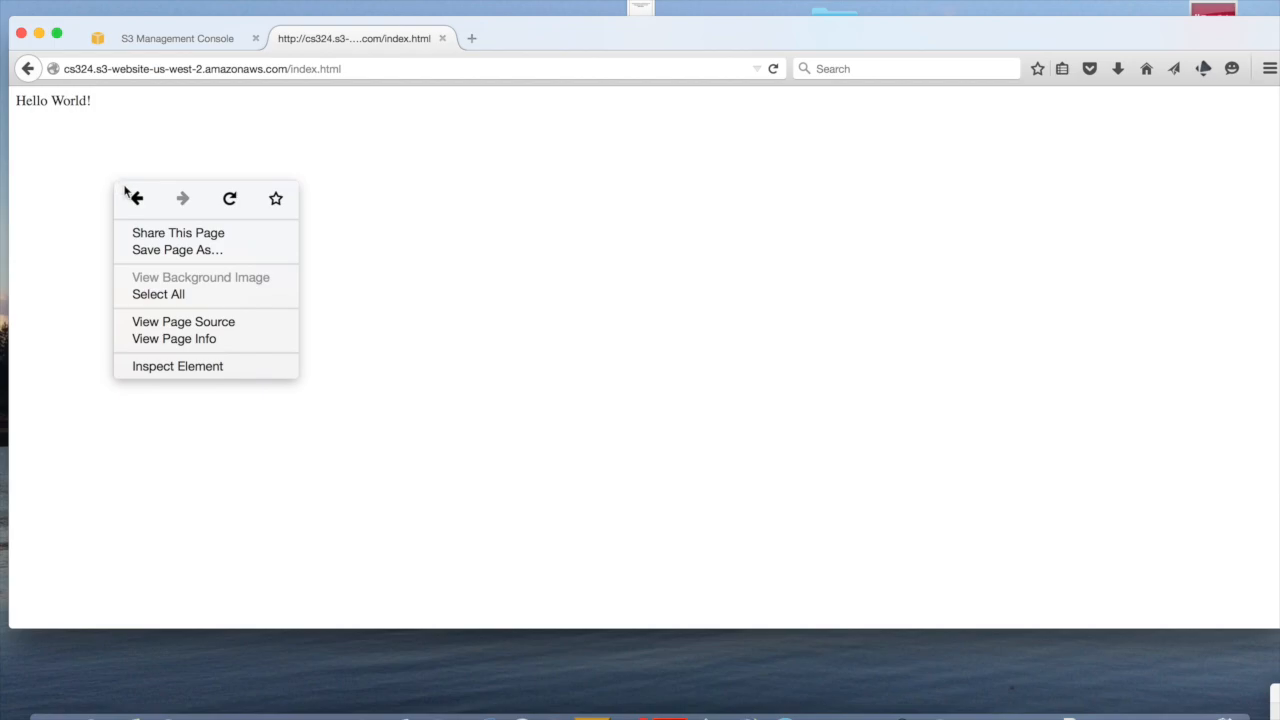
pyautogui.click(198, 325)
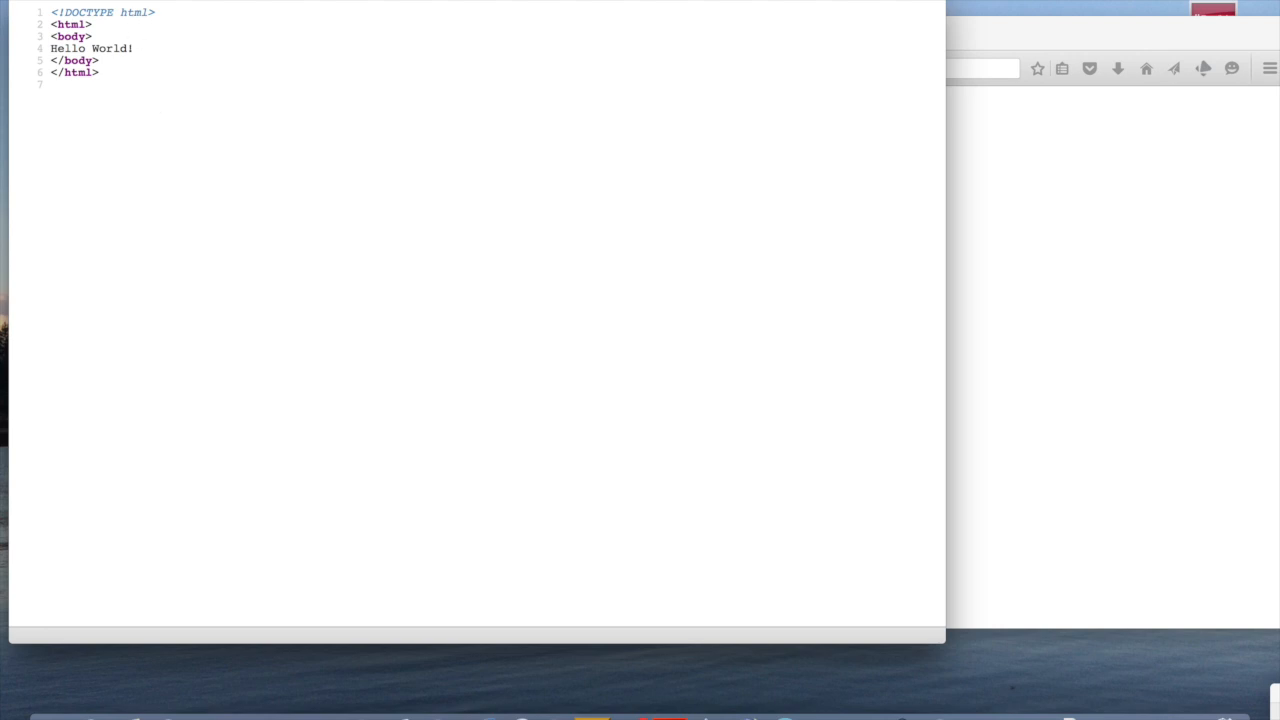
# Close the page source window and the hosted site's page to return to the cs324 bucket in the S3 console.
pyautogui.click(21, 1)
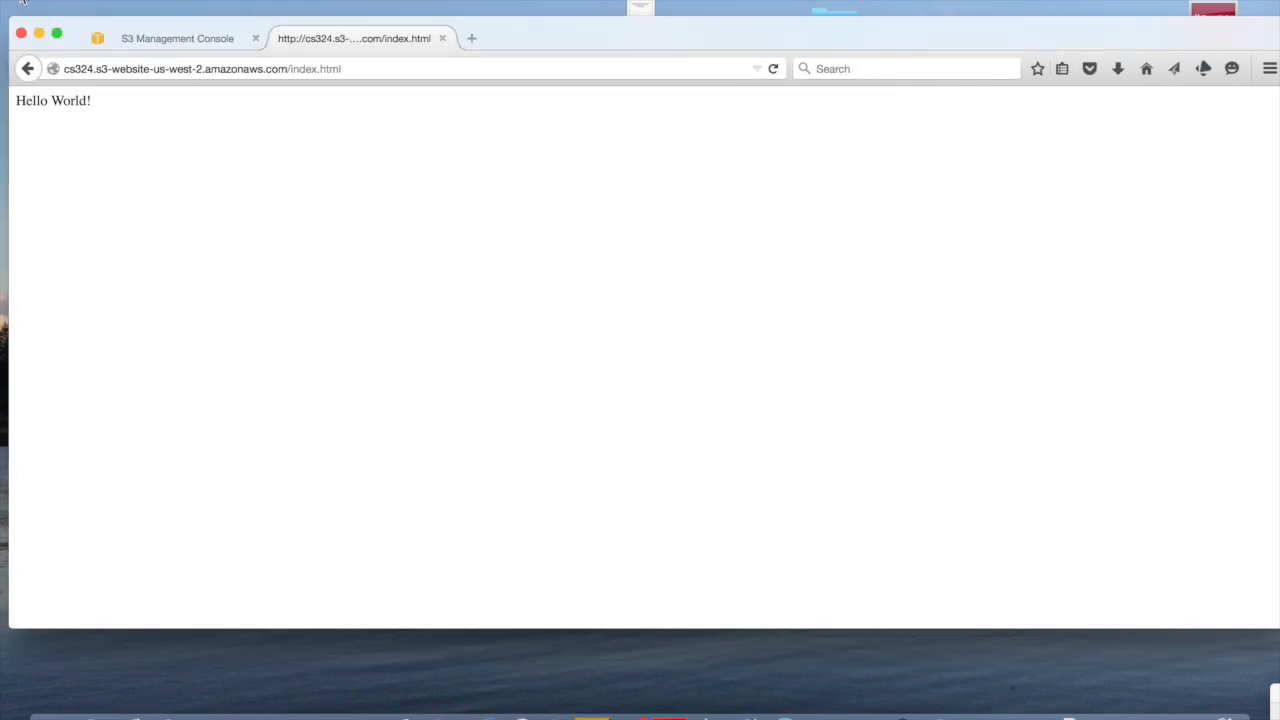
pyautogui.click(441, 39)
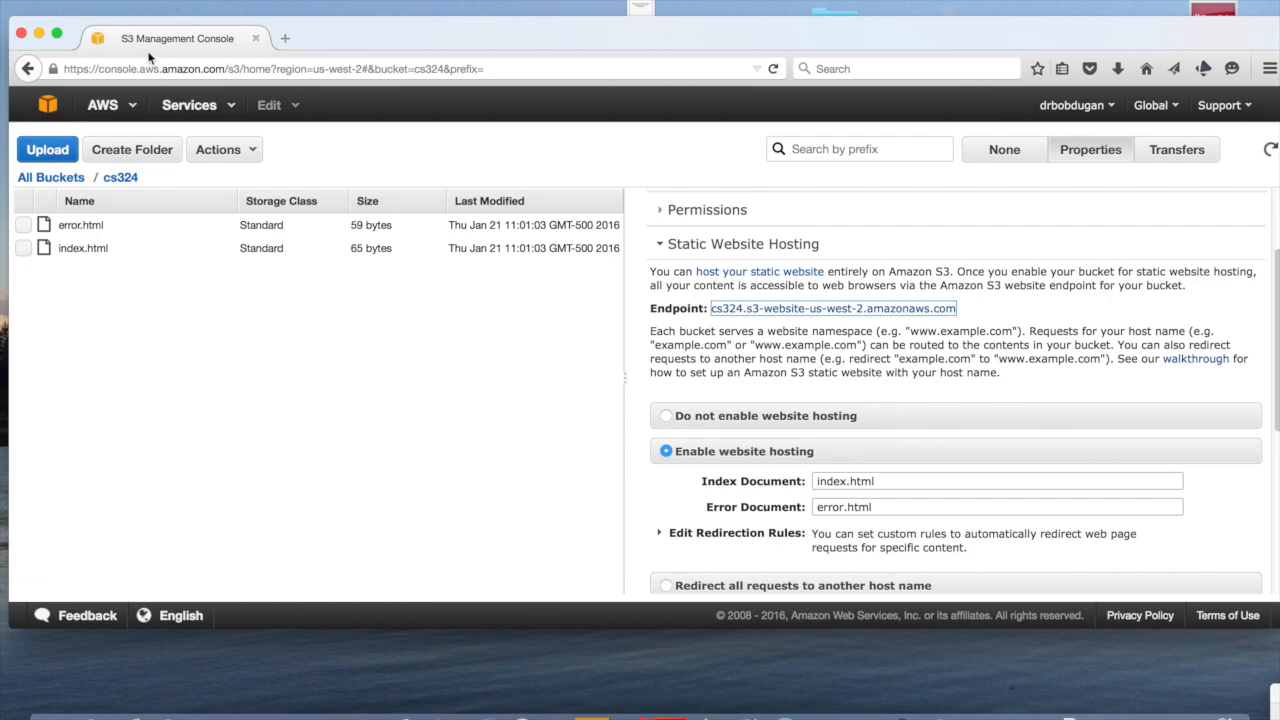
pyautogui.click(939, 717)
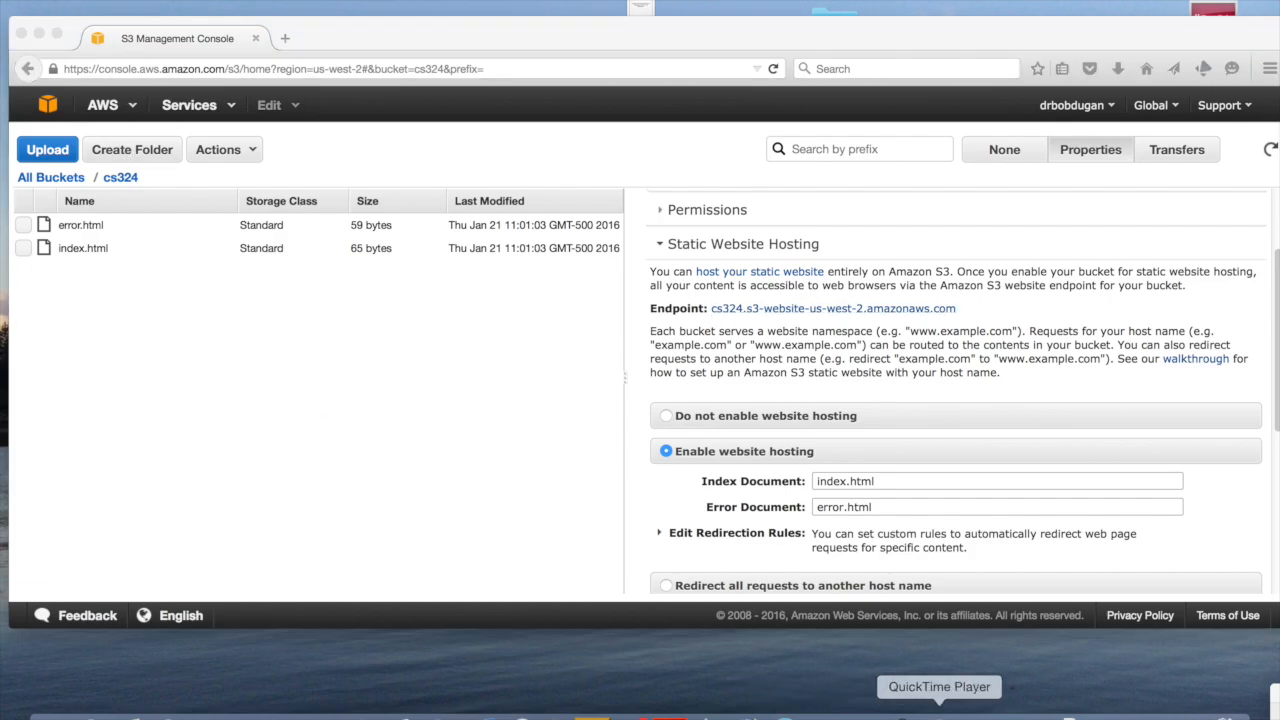
pyautogui.click(95, 0)
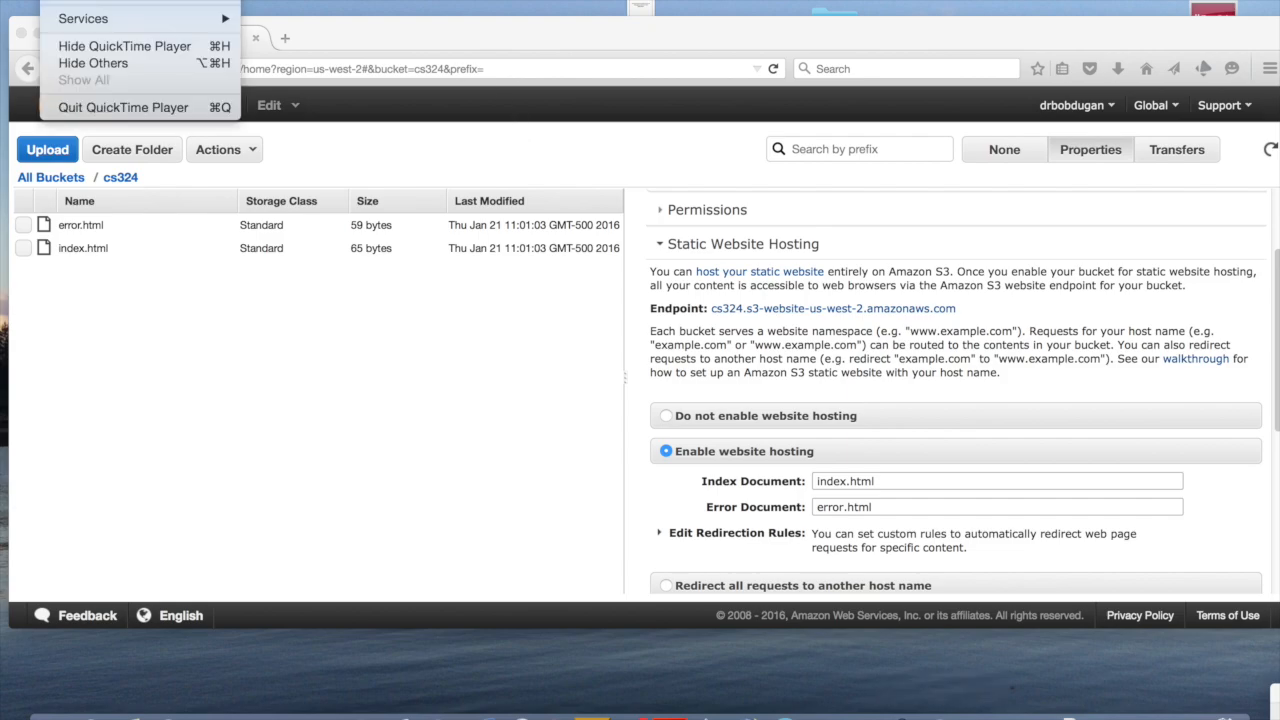
pyautogui.moveTo(180, 0)
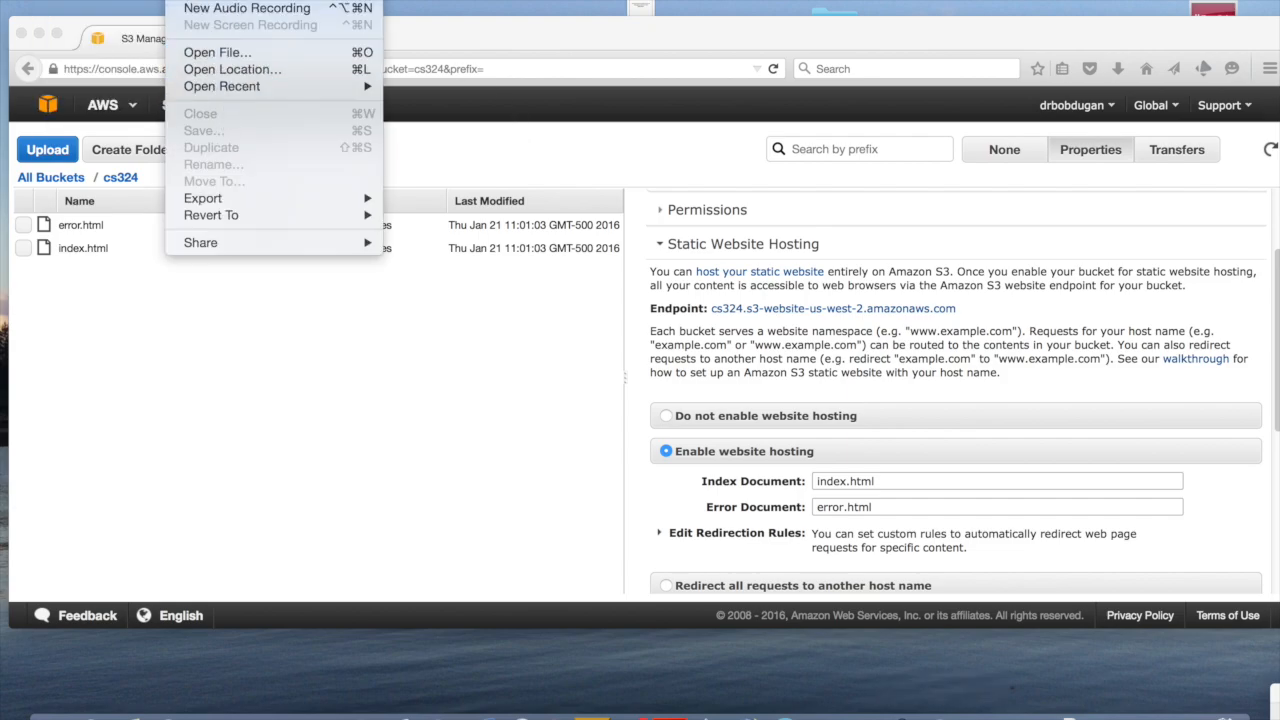
pyautogui.moveTo(225, 0)
pyautogui.click(932, 719)
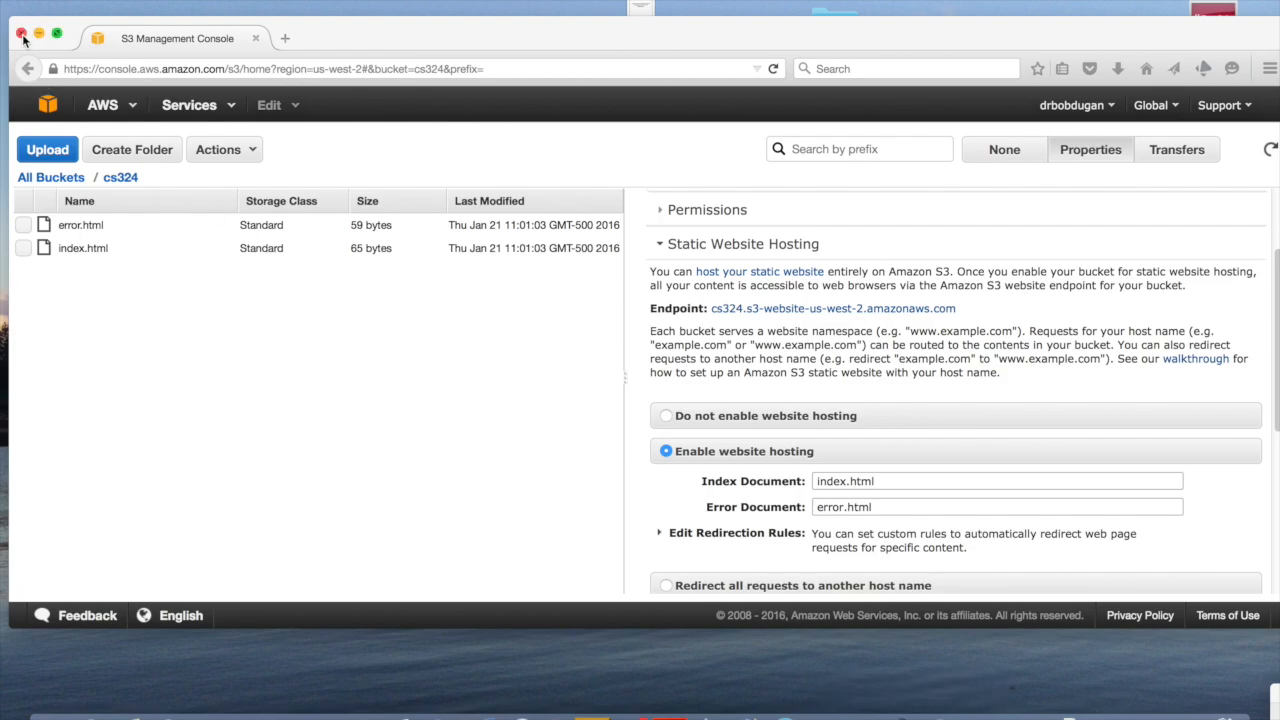
pyautogui.click(22, 35)
# Quit QuickTime Player and save the screen recording as AWS-HowToCreateAndUseBucketServer in the VideoLectures folder.
pyautogui.click(184, 0)
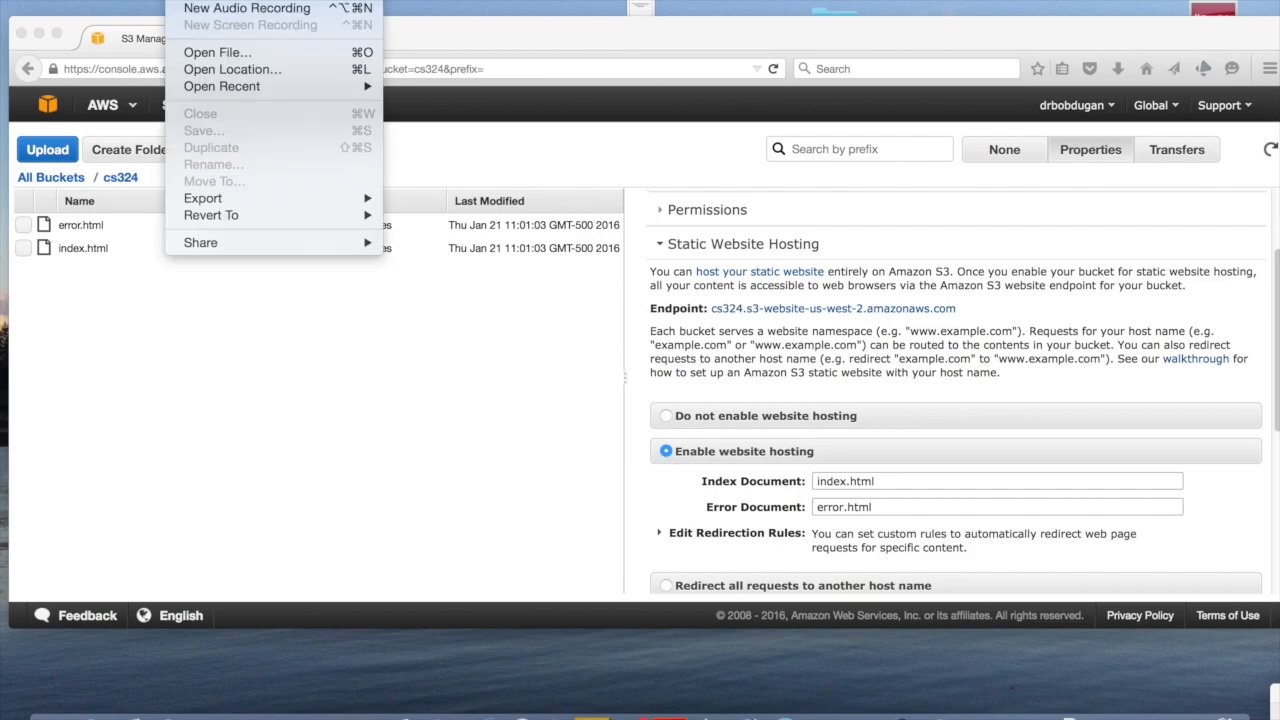
pyautogui.moveTo(98, 0)
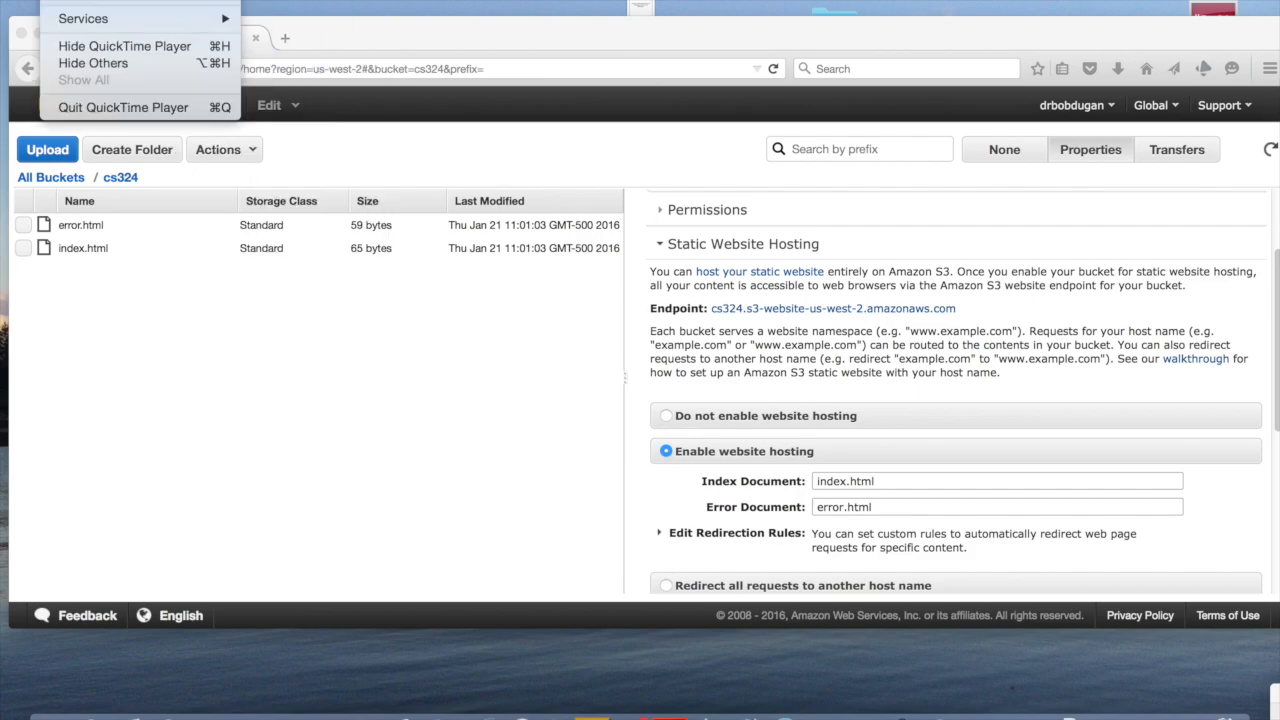
pyautogui.click(126, 106)
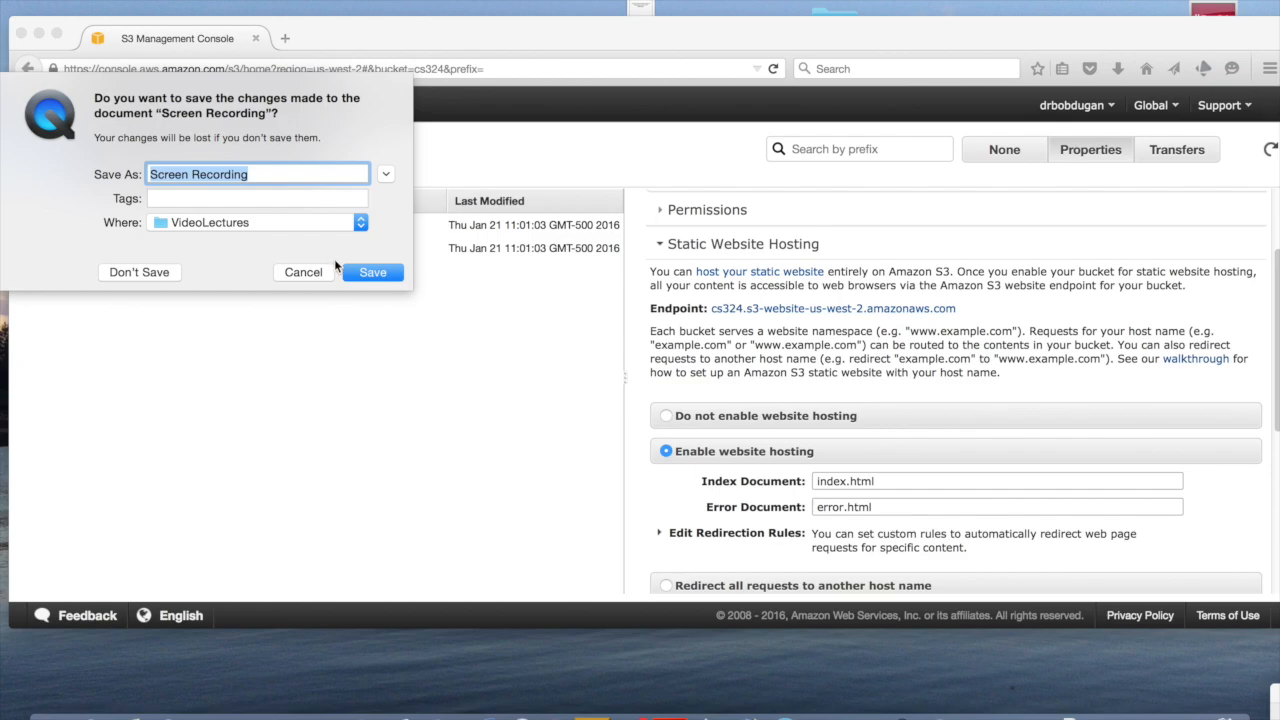
pyautogui.press('BackSpace')
pyautogui.write('AWS-')
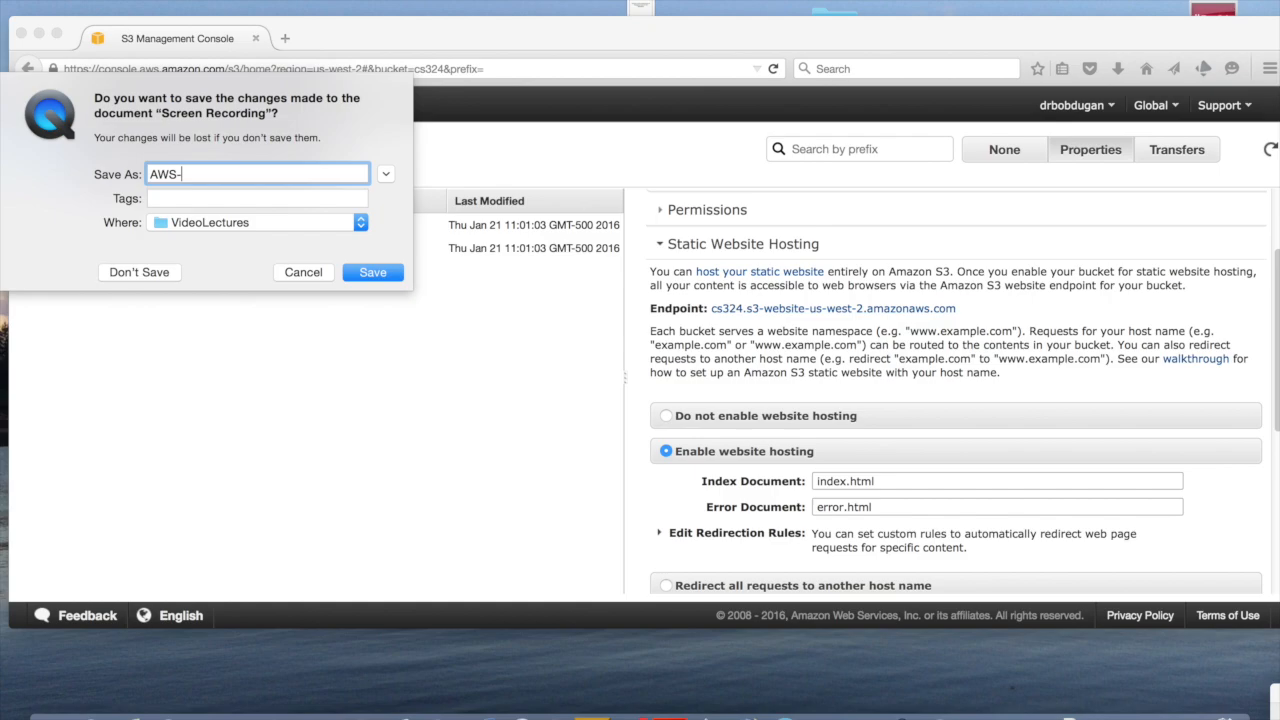
pyautogui.write('HowTo CreateAndUse')
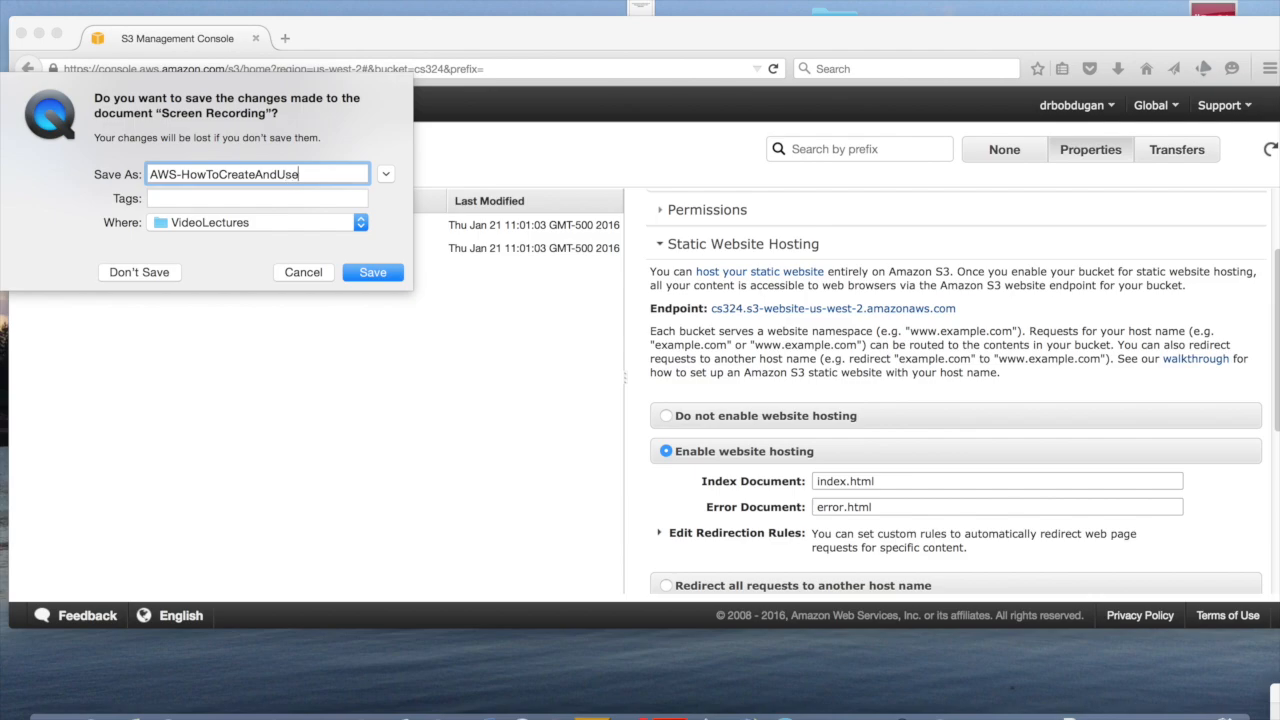
pyautogui.write('BucketServer')
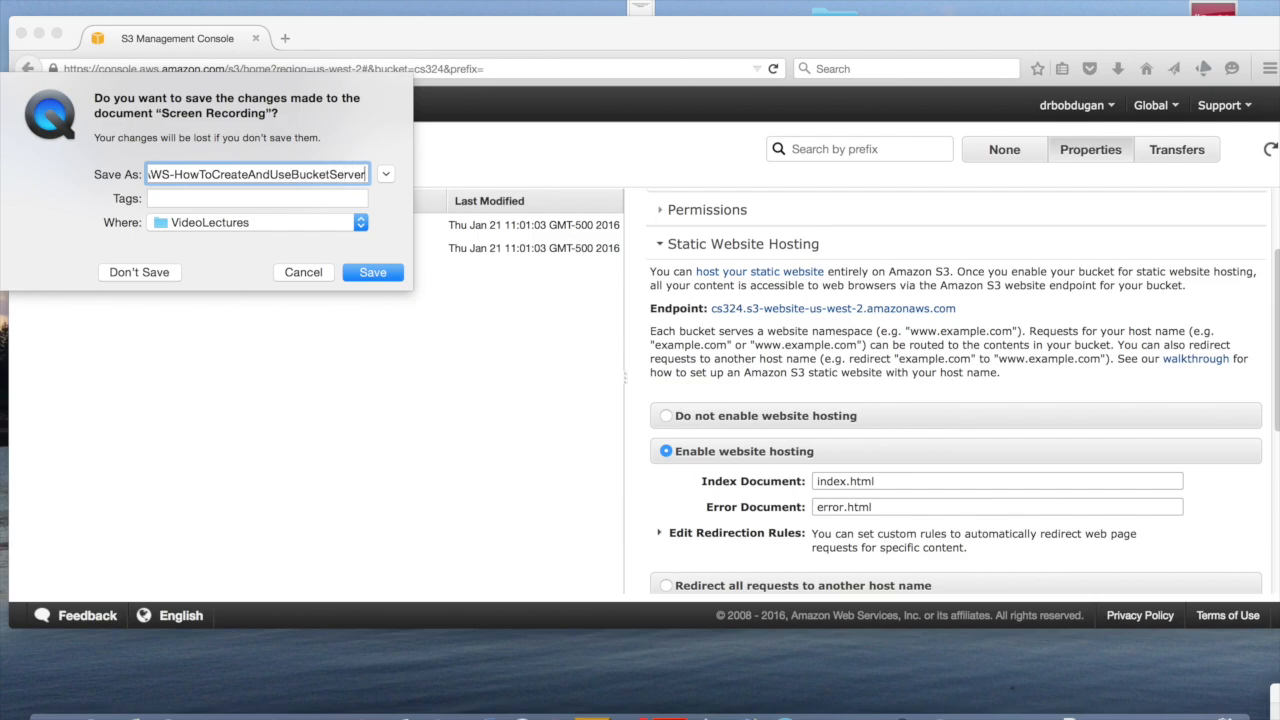
pyautogui.click(372, 272)
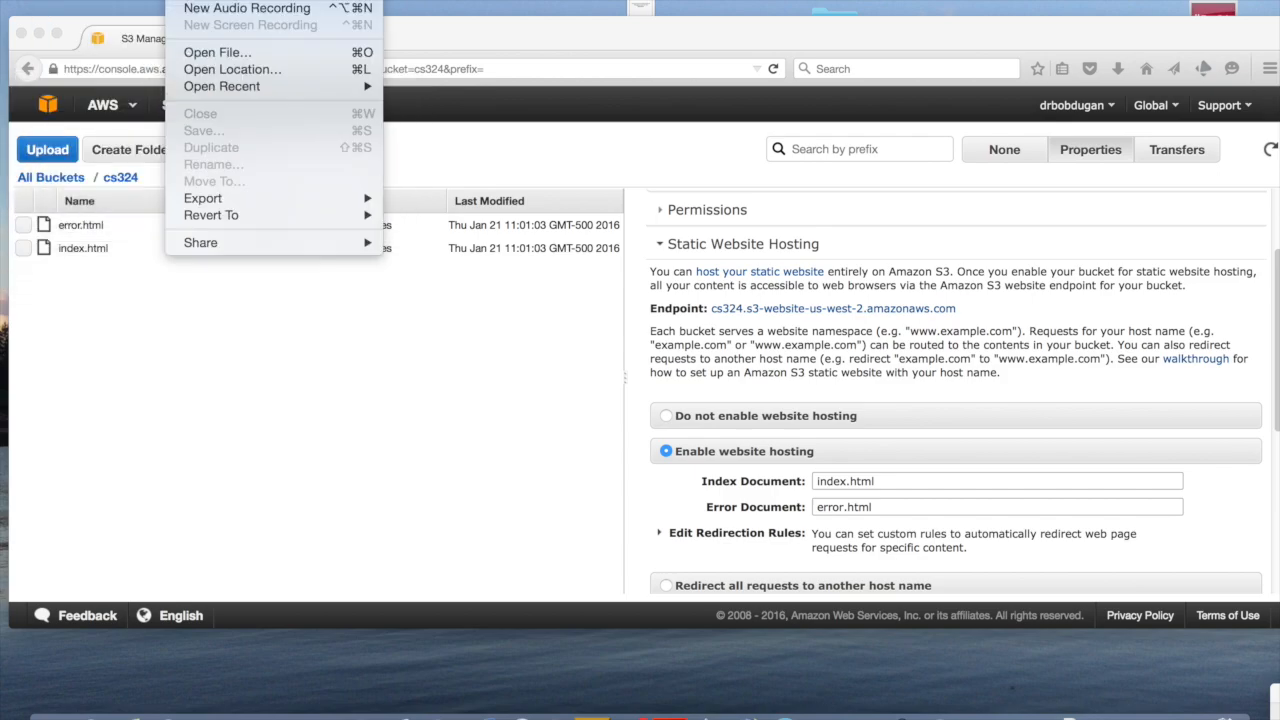
pyautogui.moveTo(218, 0)
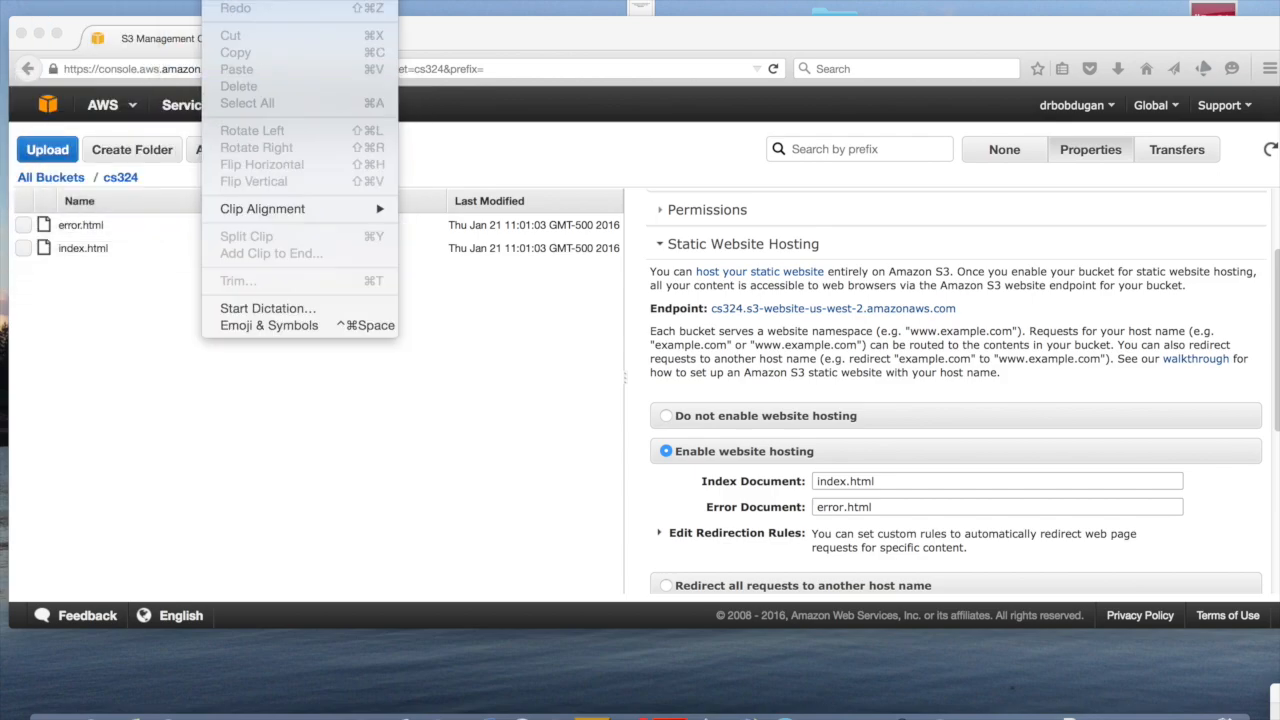